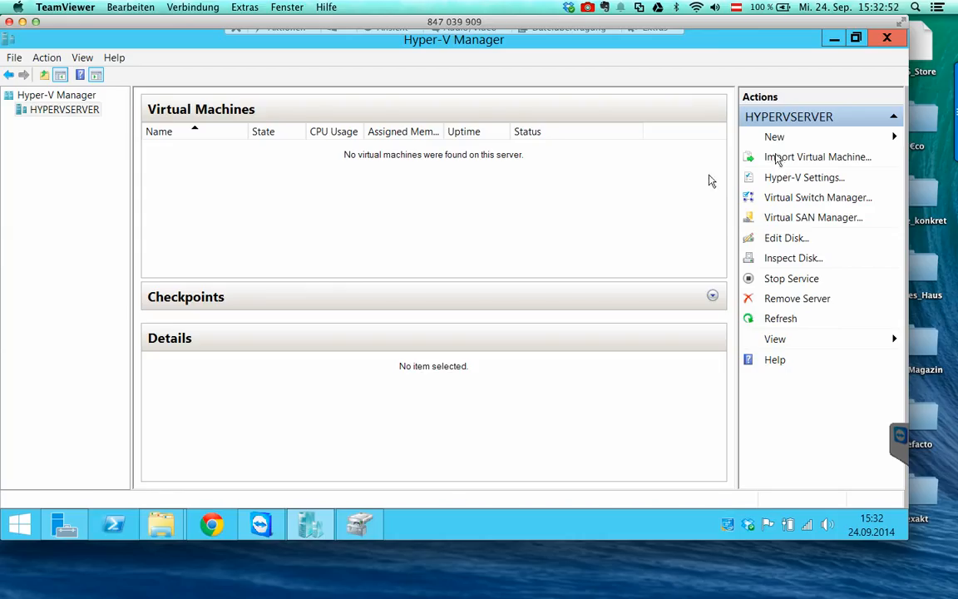
Start creating a new virtual machine on HYPERVSERVER and name it VM_CORPSERVER1.
click(787, 143)
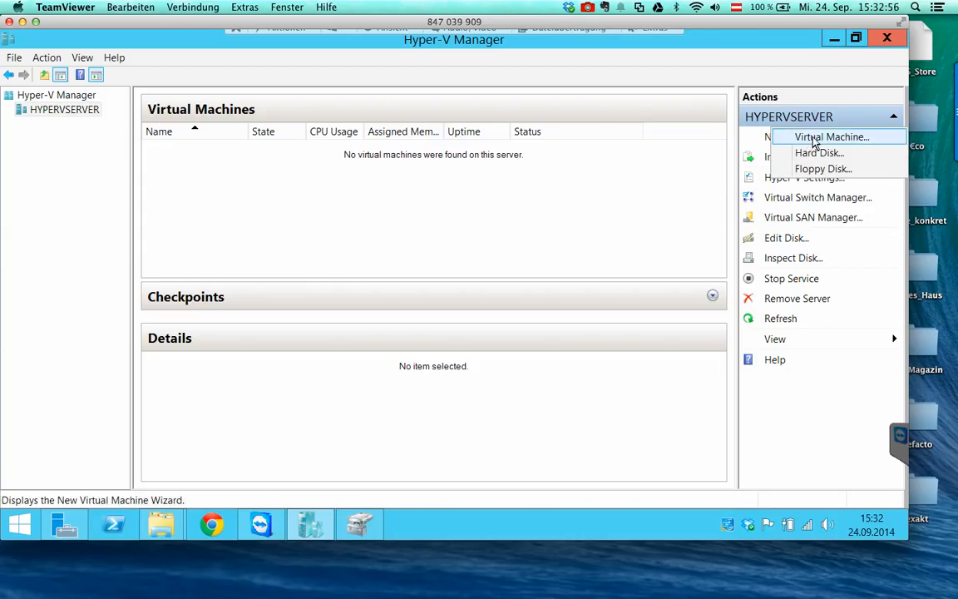
click(813, 137)
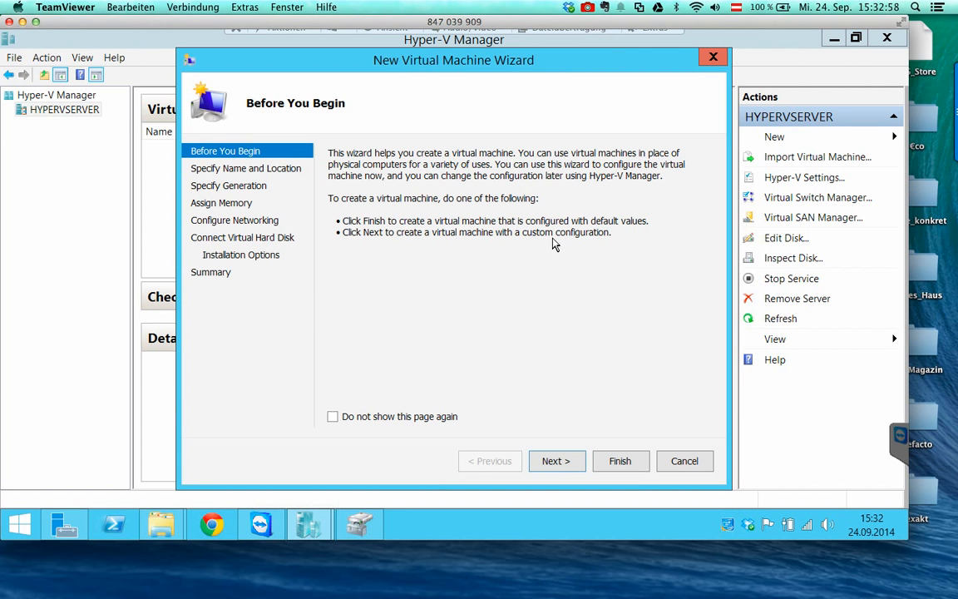
click(552, 461)
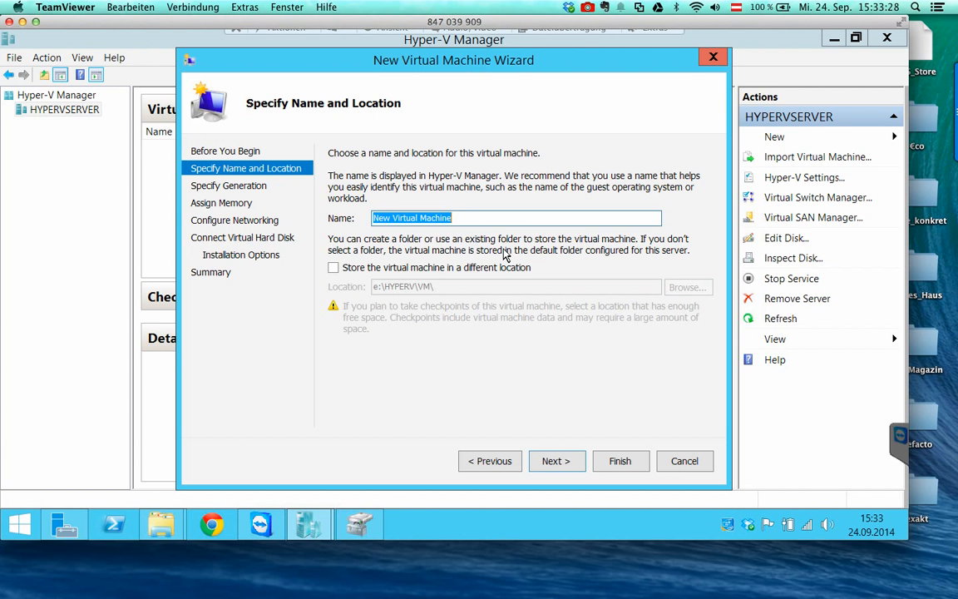
text(C)
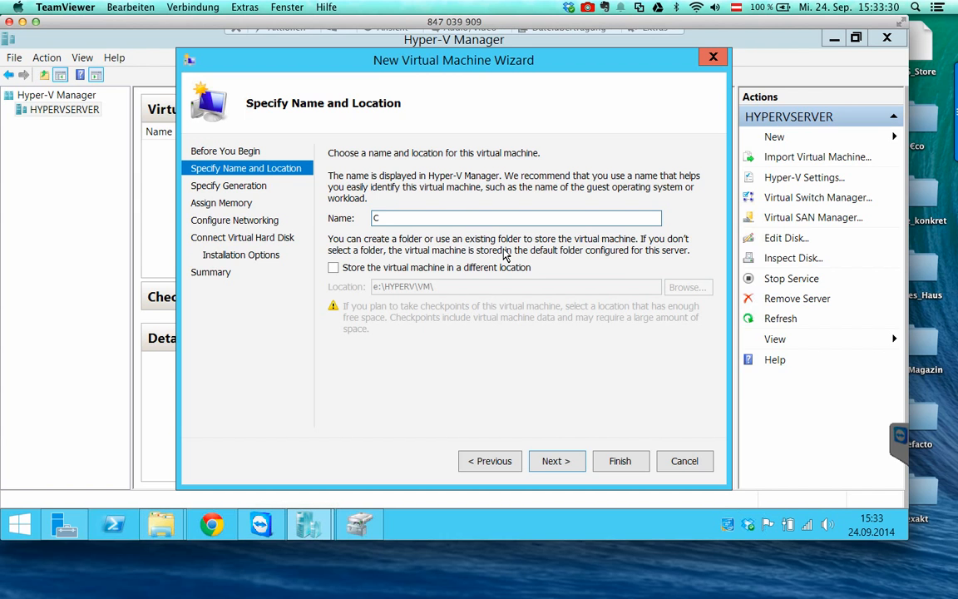
key(BackSpace)
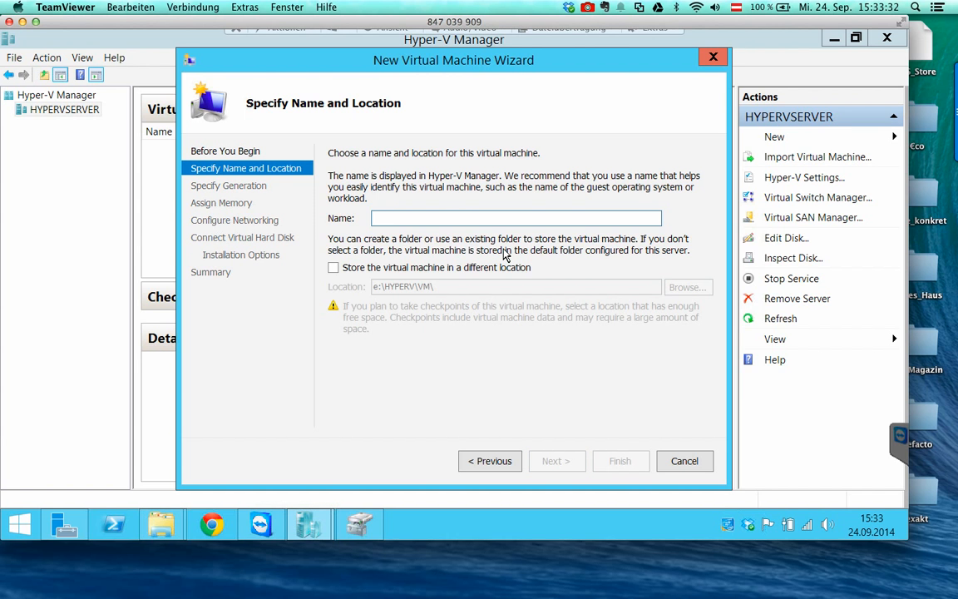
text(V)
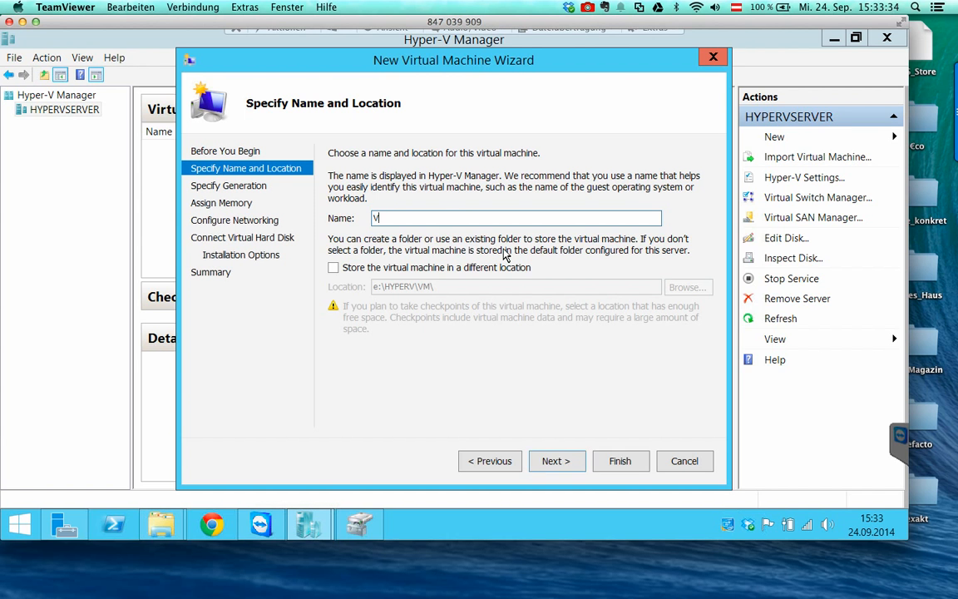
text(M_CORPSERVER1)
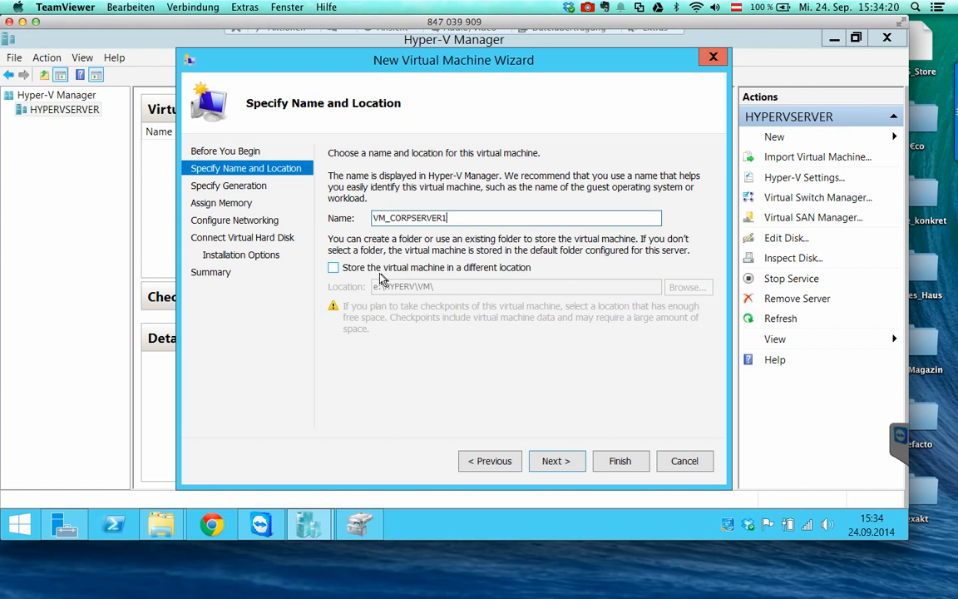
Store the virtual machine in a different location, using the path e:\HYPERV\VM\, and continue to the generation choice.
click(378, 270)
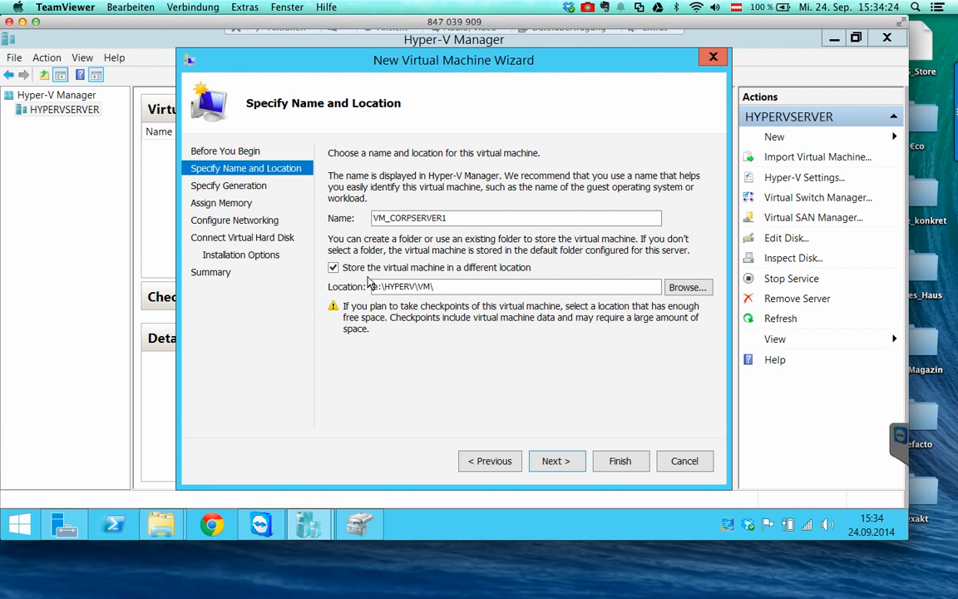
click(444, 285)
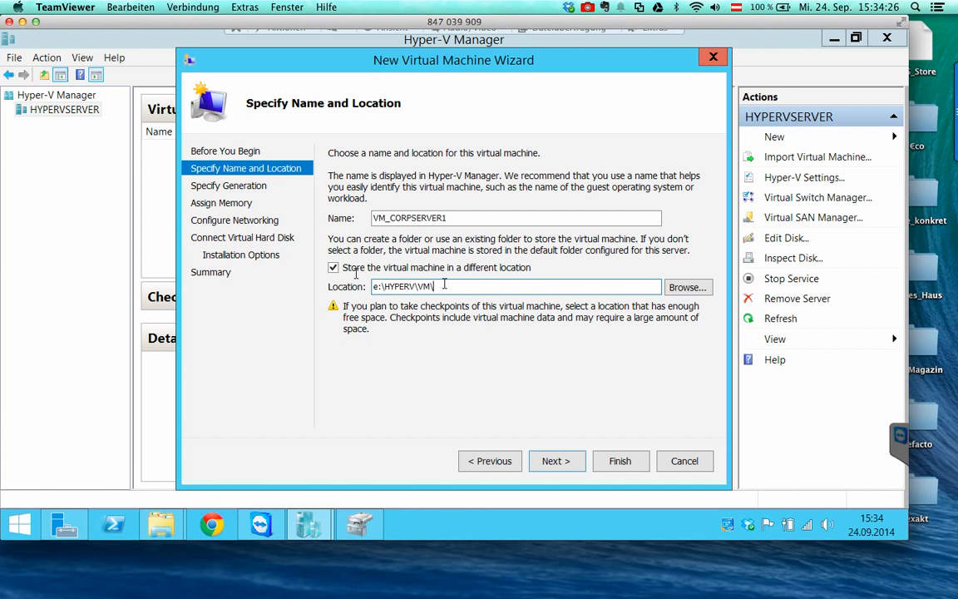
drag(466, 286, 364, 287)
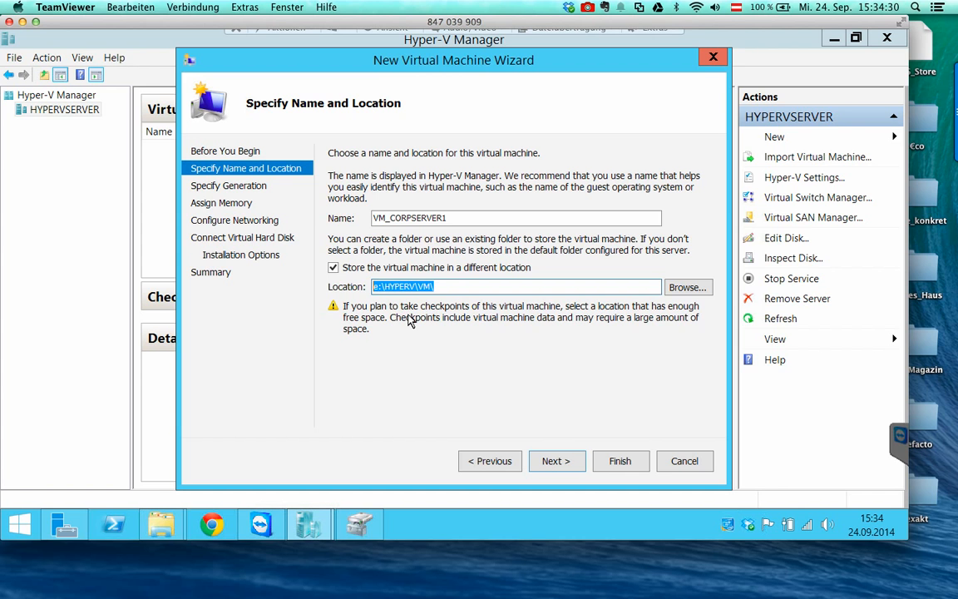
click(401, 270)
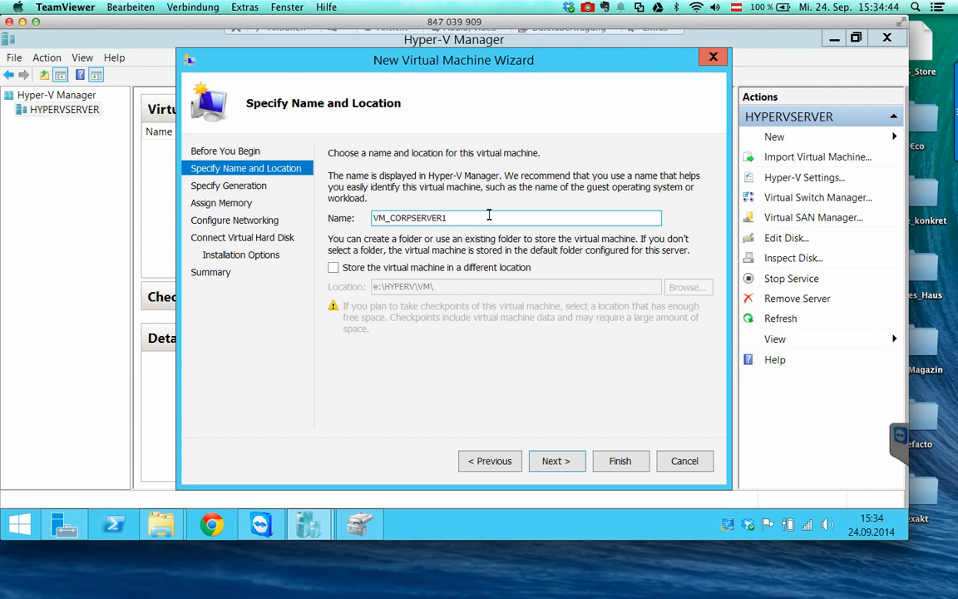
click(458, 267)
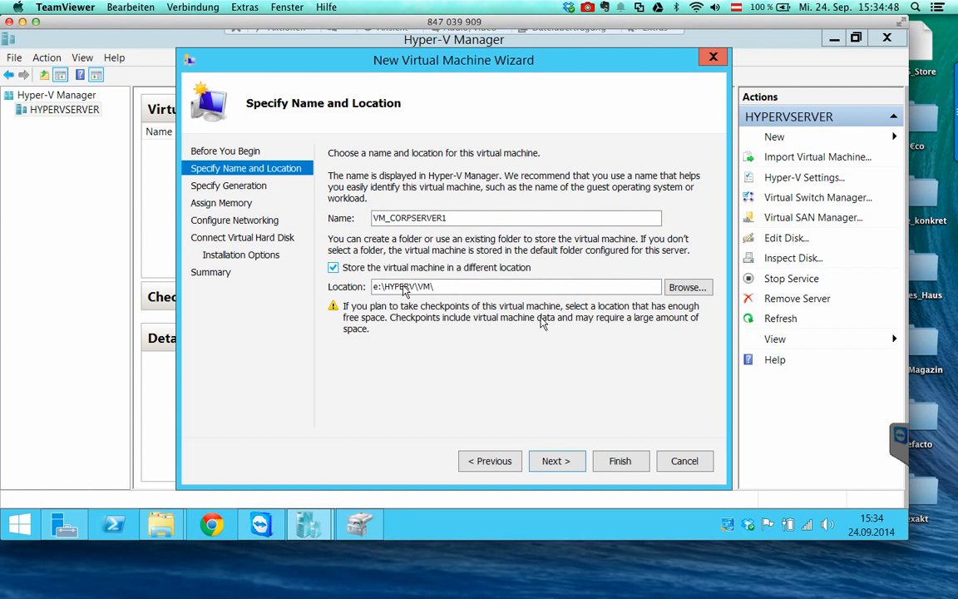
click(553, 462)
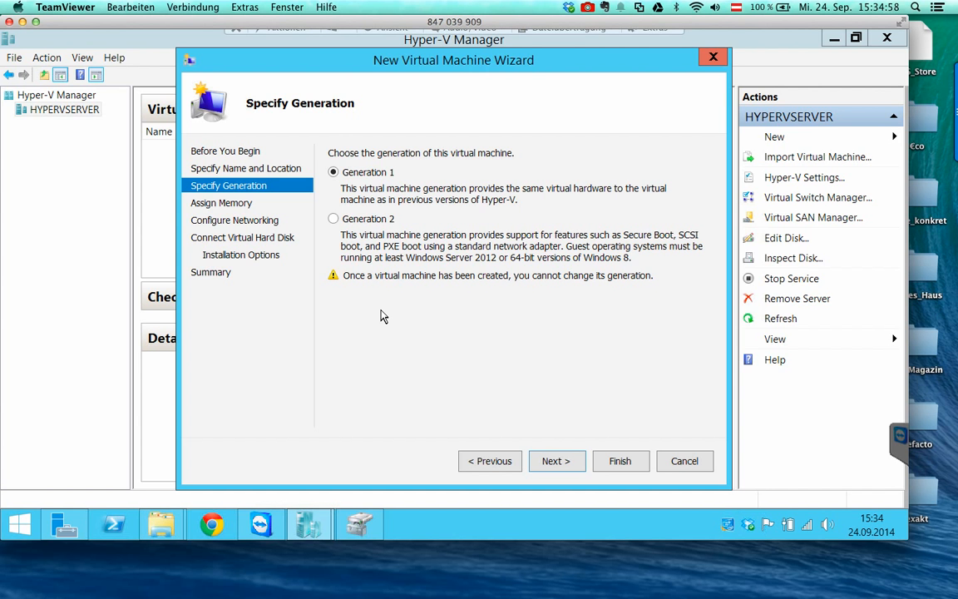
Choose Generation 2 for the virtual machine and enable Dynamic Memory for it.
click(339, 219)
click(553, 462)
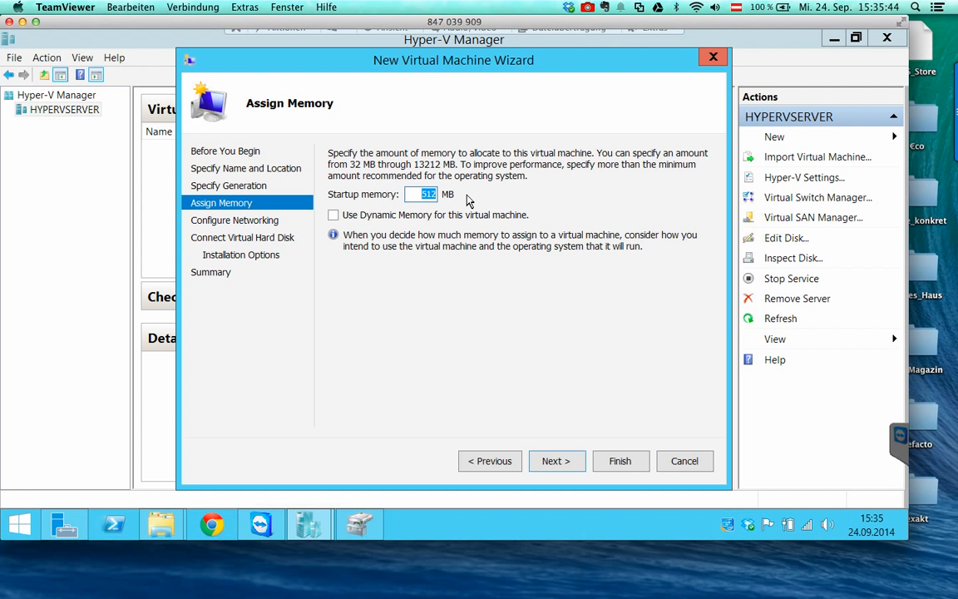
click(377, 216)
Check the host server's installed memory in the Windows system information, then return to the wizard.
right_click(20, 522)
click(81, 296)
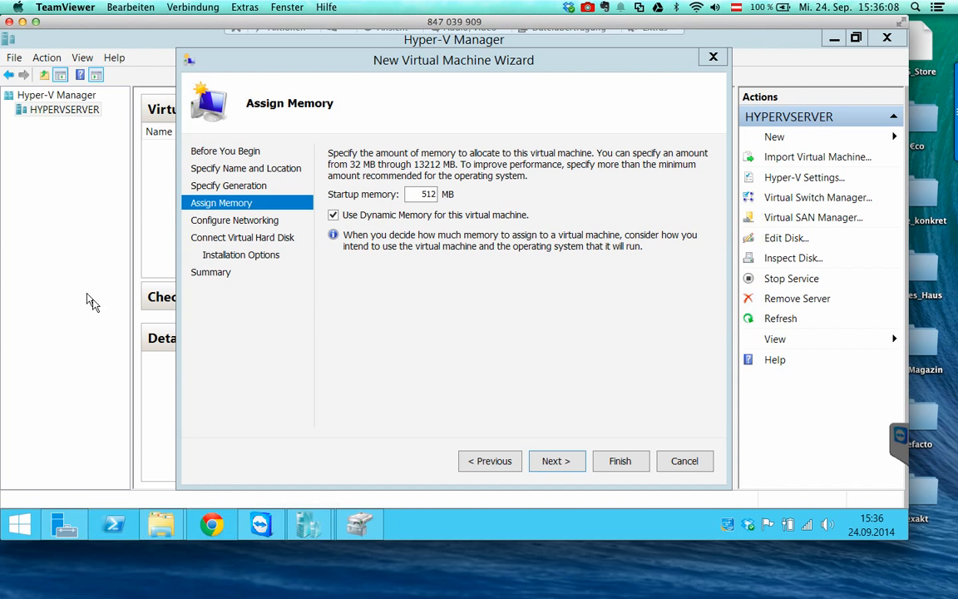
double_click(414, 73)
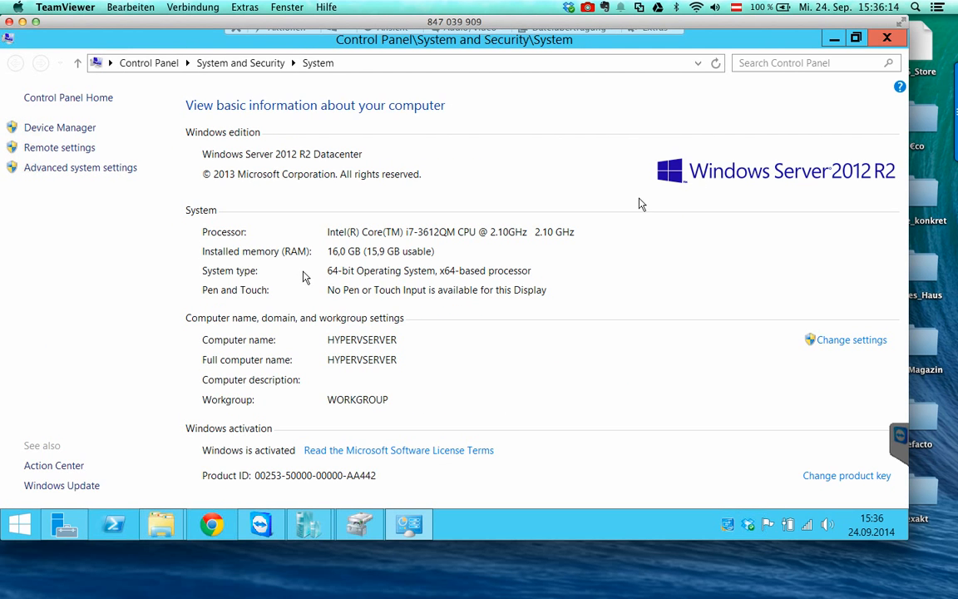
click(832, 40)
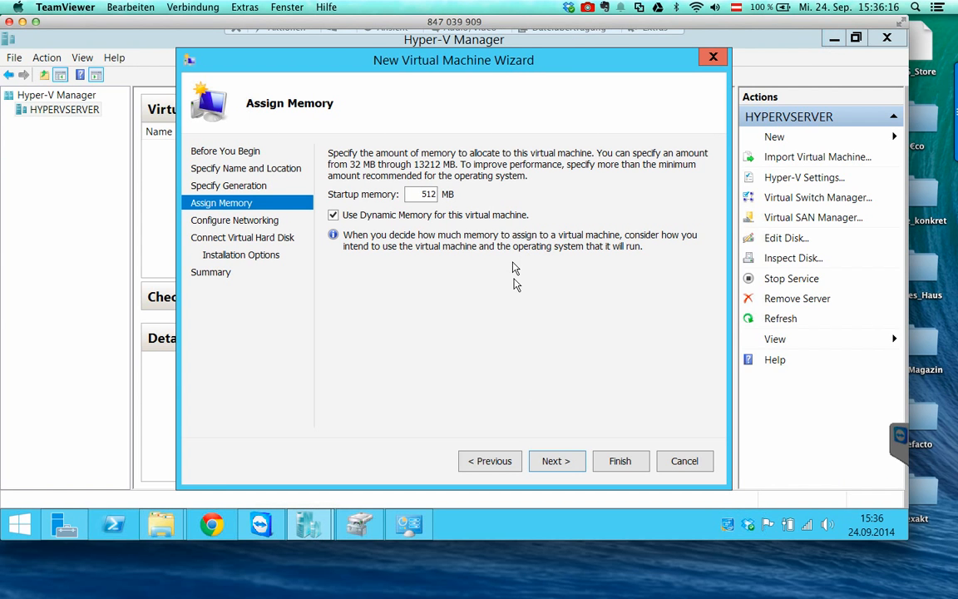
Accept the memory settings and connect the virtual machine's network adapter to WIFISWITCH.
click(557, 462)
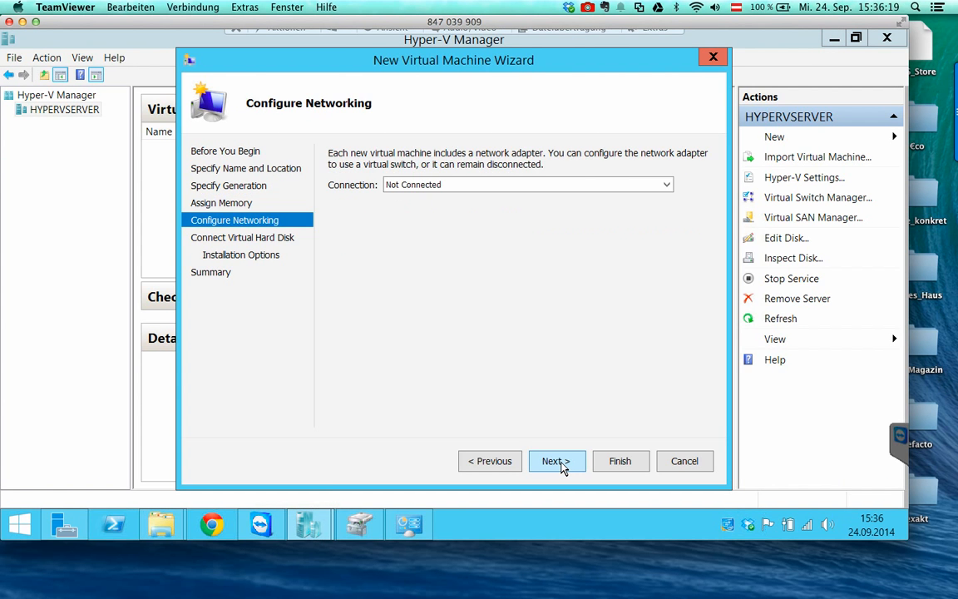
click(511, 187)
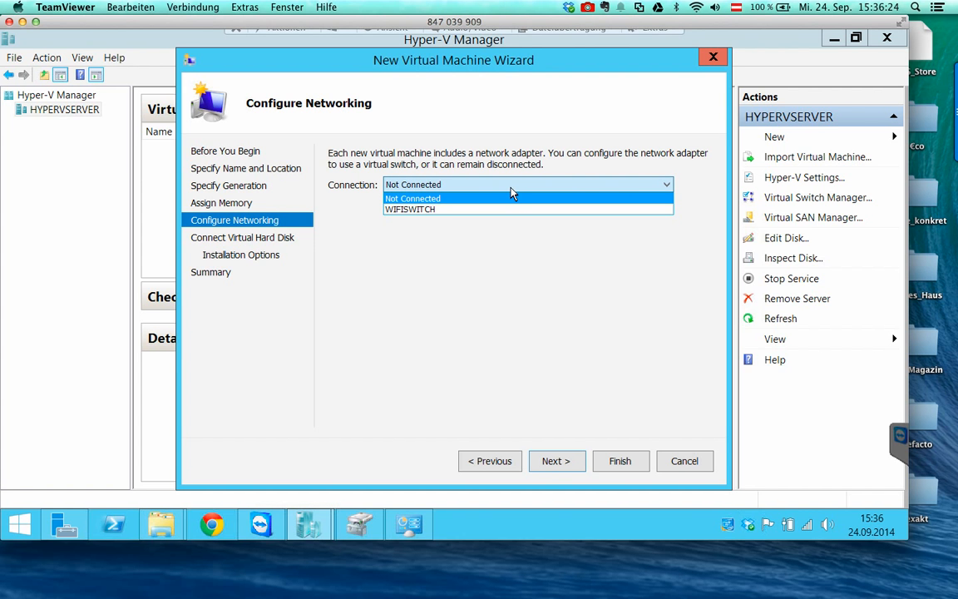
click(458, 215)
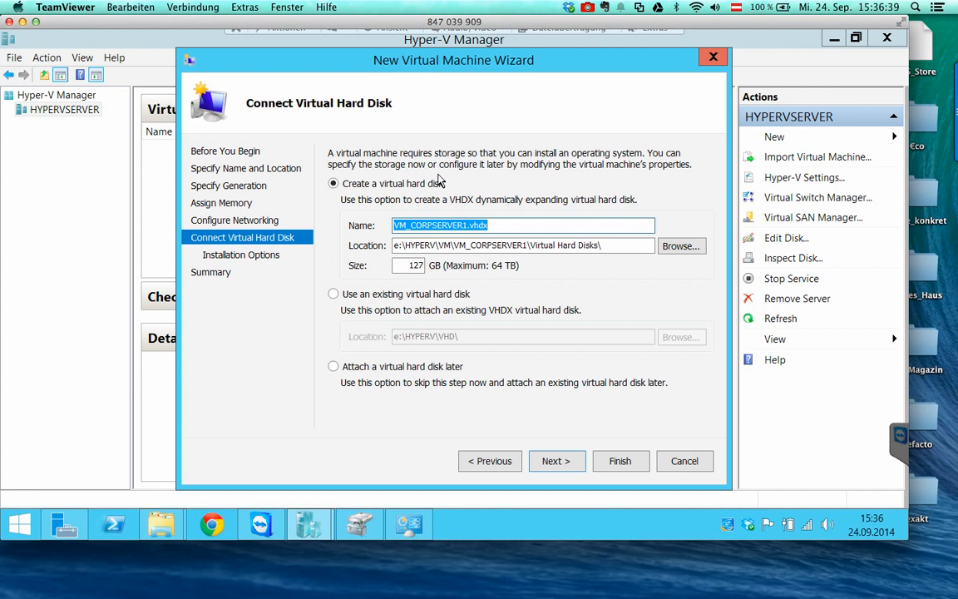
Name the new virtual hard disk HD_VM_CORPSERVER1.vhdx.
click(394, 224)
text(_H)
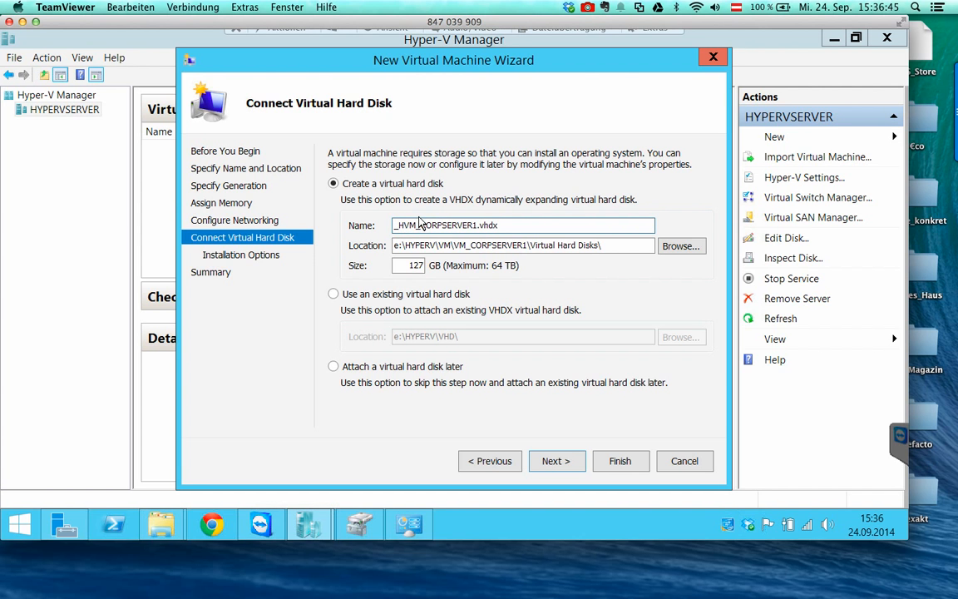
key(BackSpace)
text(HD_)
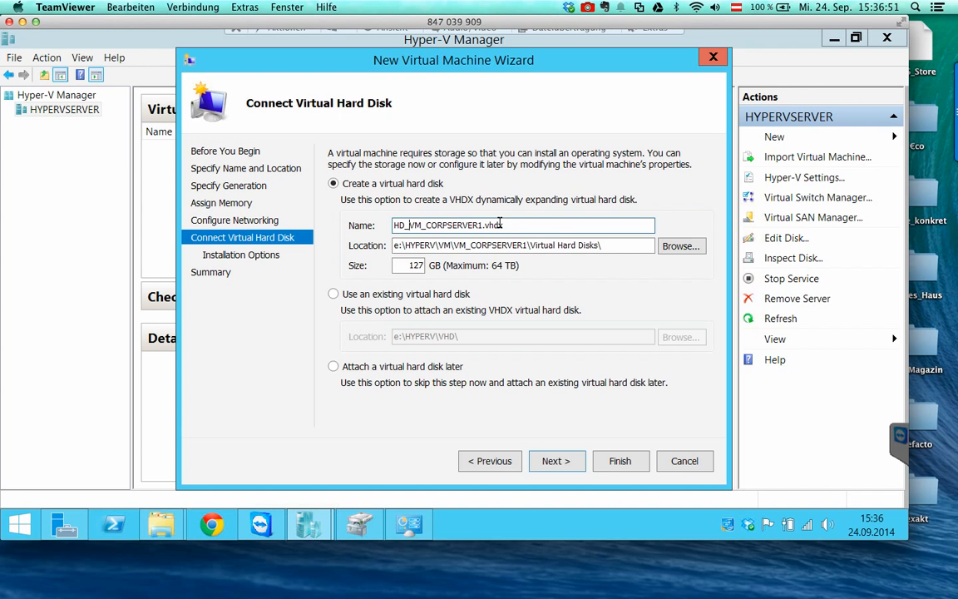
Set the new virtual hard disk's size to 1900 GB.
key(Tab)
key(Tab)
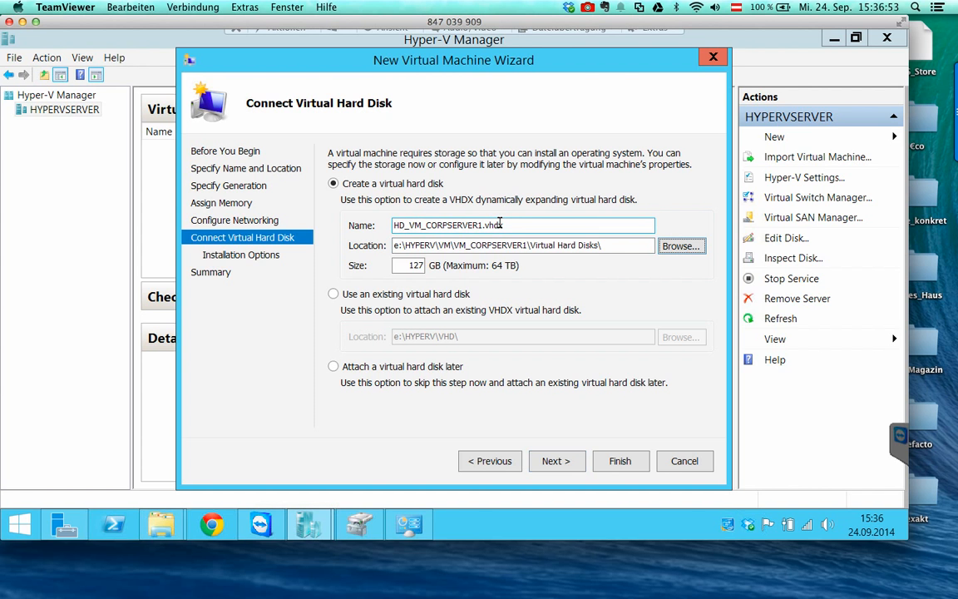
key(Tab)
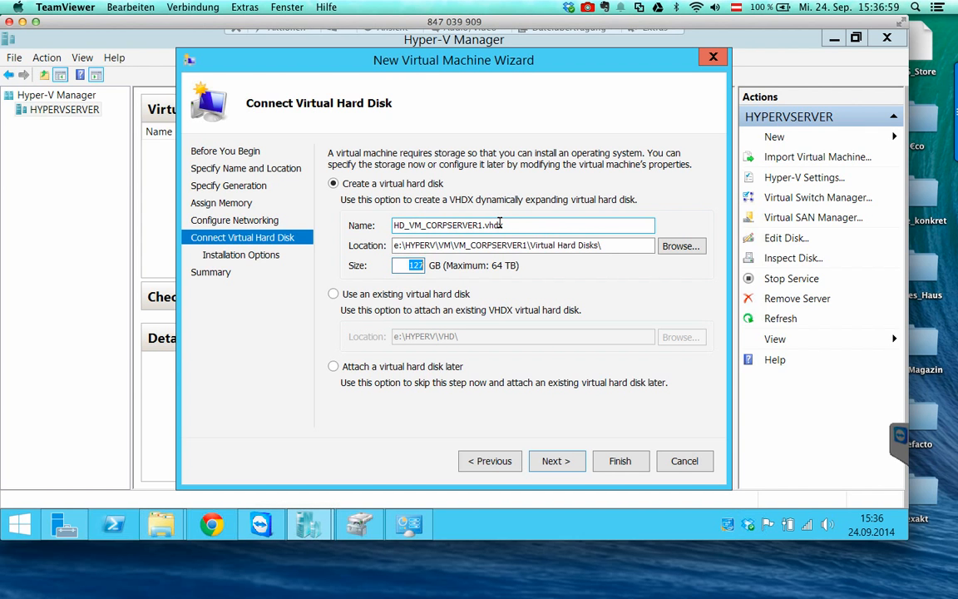
text(1900)
key(Tab)
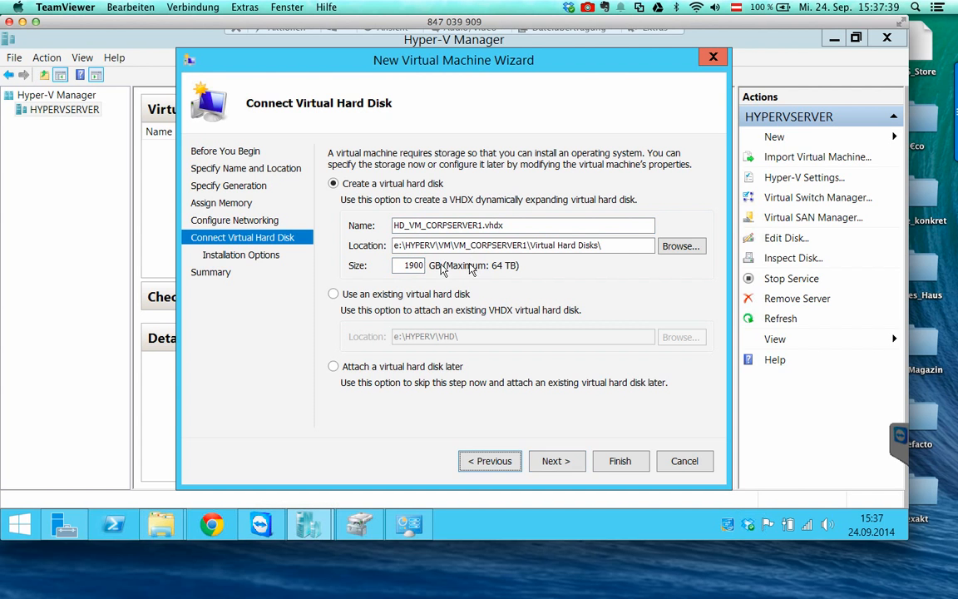
click(420, 265)
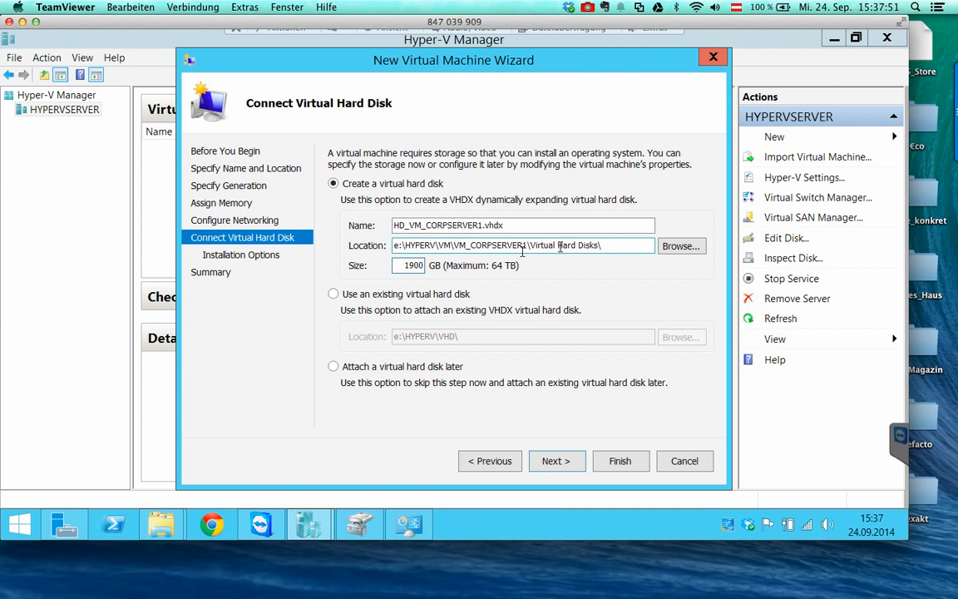
Examine the parts of the virtual hard disk's location path, including the base folder and the machine's own subfolder.
click(405, 245)
double_click(420, 245)
click(454, 245)
shift+click(526, 245)
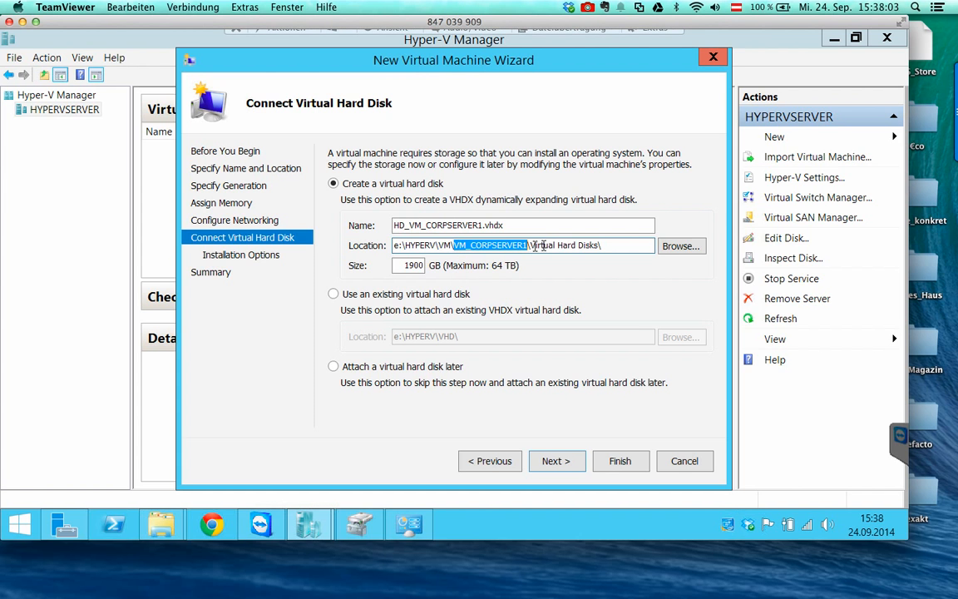
click(447, 245)
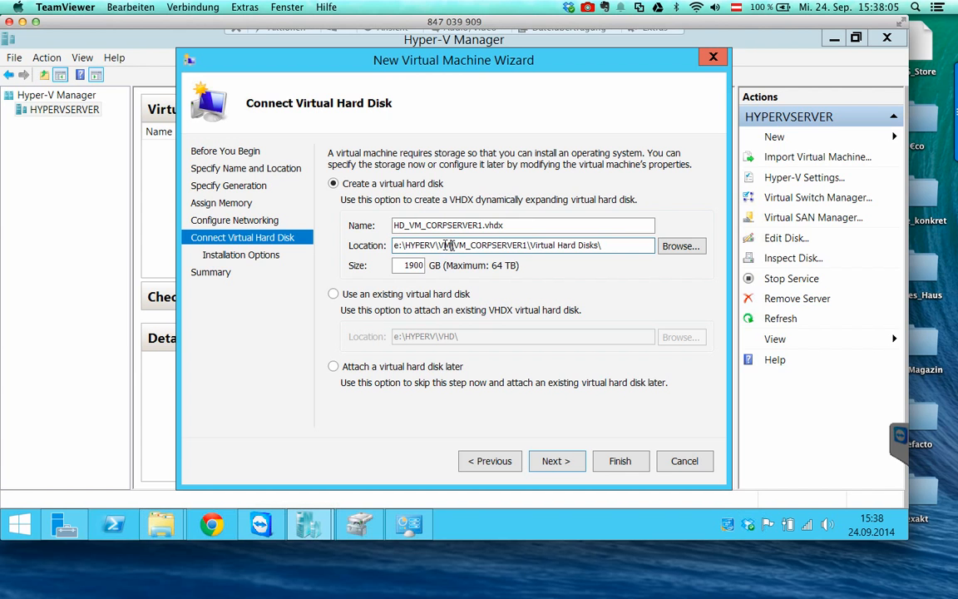
drag(450, 245, 375, 236)
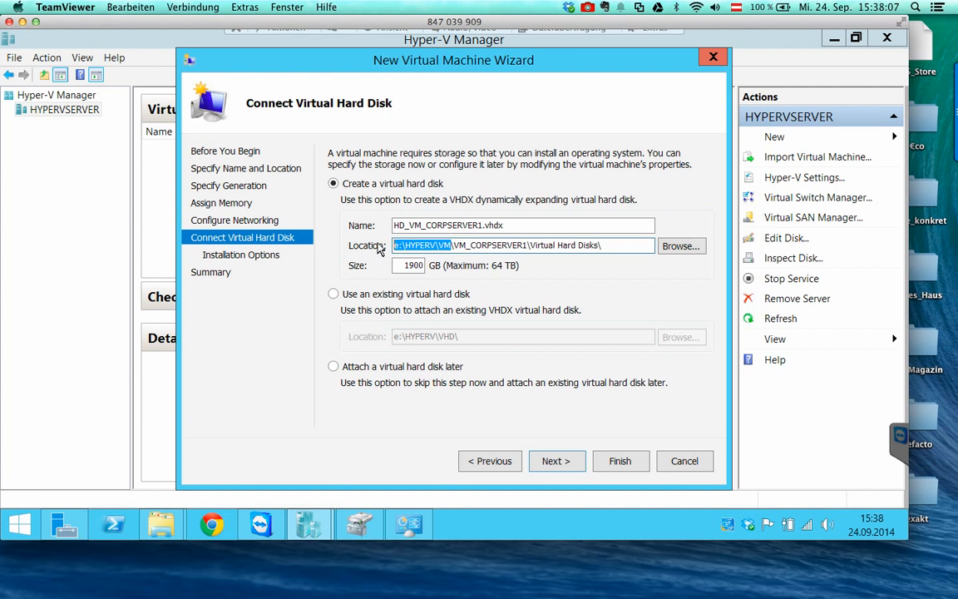
click(471, 246)
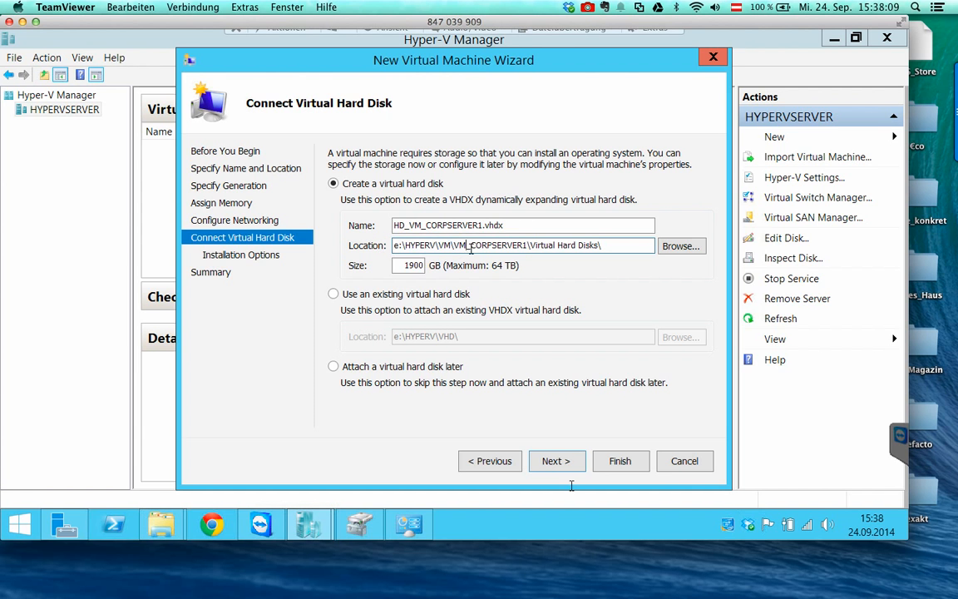
Keep the option to install an operating system later, review the summary and create the virtual machine.
click(556, 463)
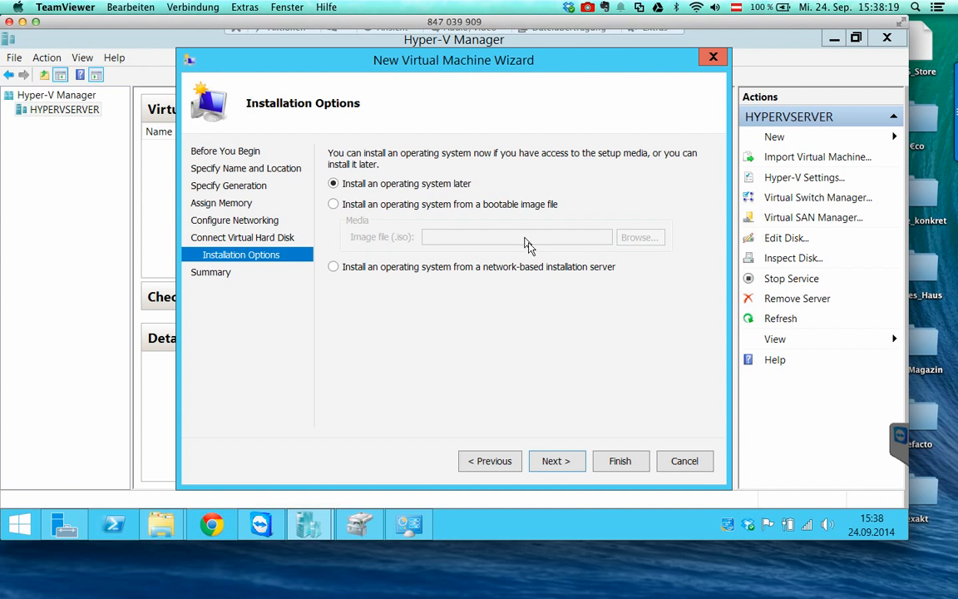
click(556, 461)
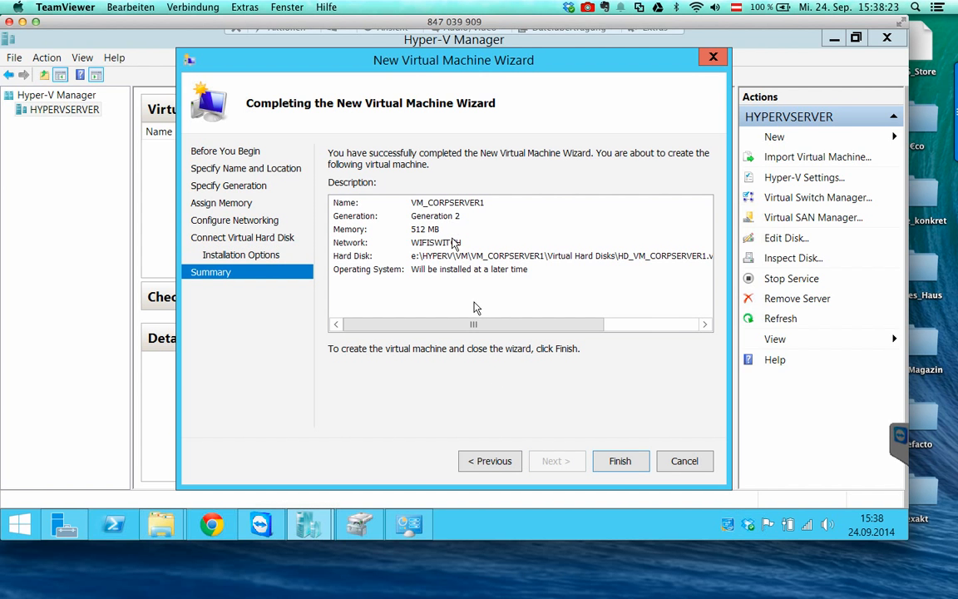
drag(476, 327, 441, 332)
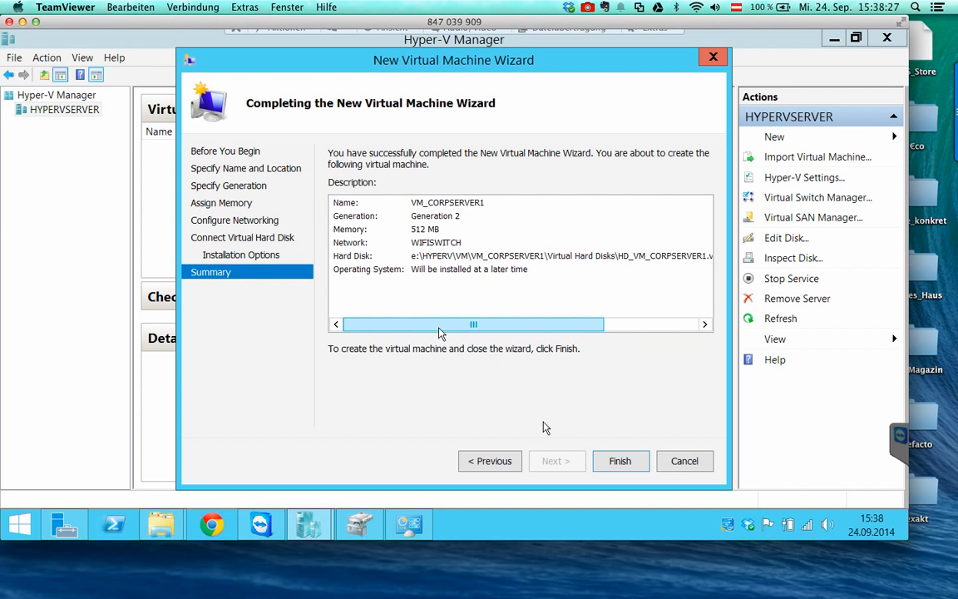
click(620, 460)
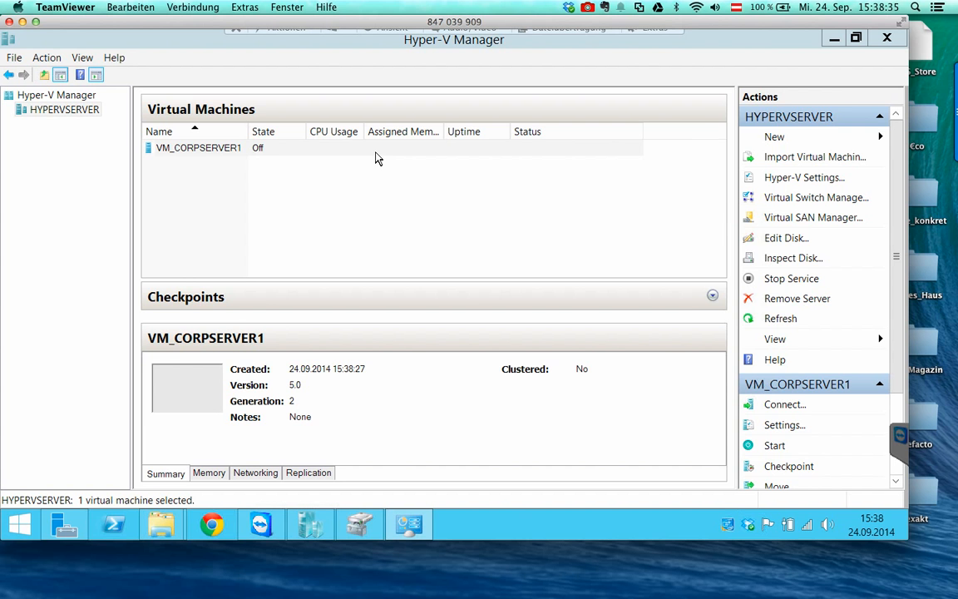
Open the settings of VM_CORPSERVER1 and review the firmware's Secure Boot and boot order options.
right_click(199, 156)
click(230, 183)
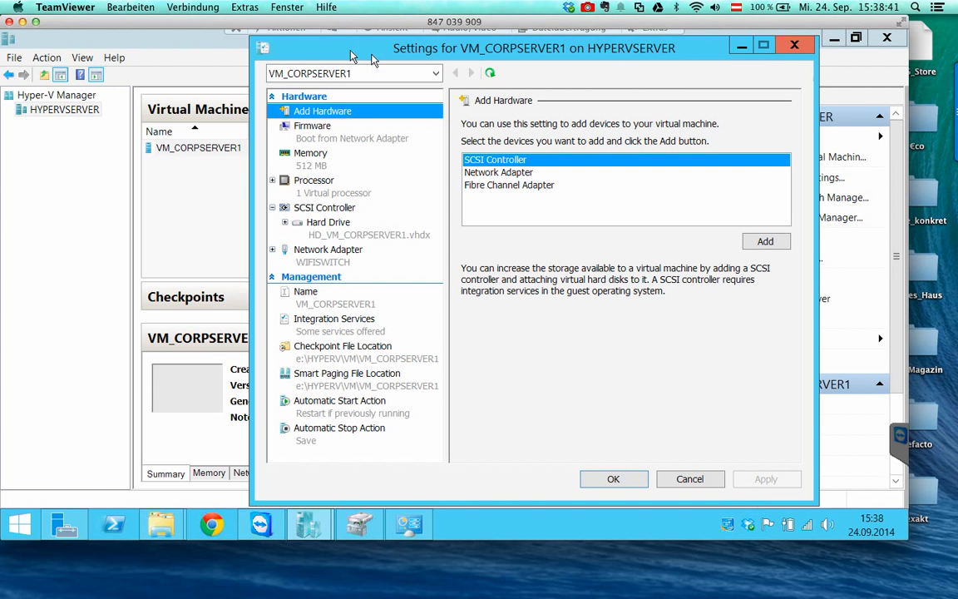
drag(350, 54, 320, 50)
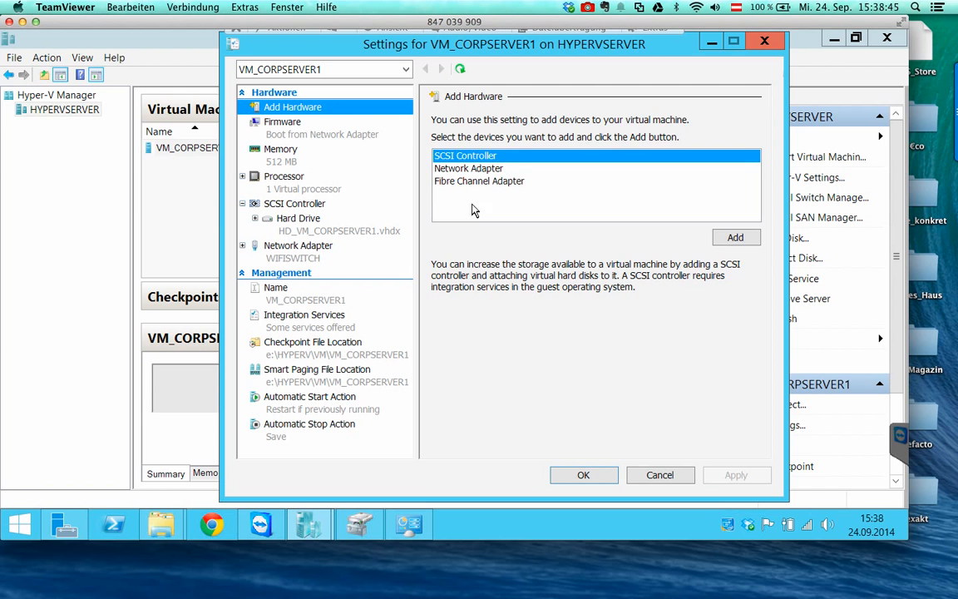
click(342, 138)
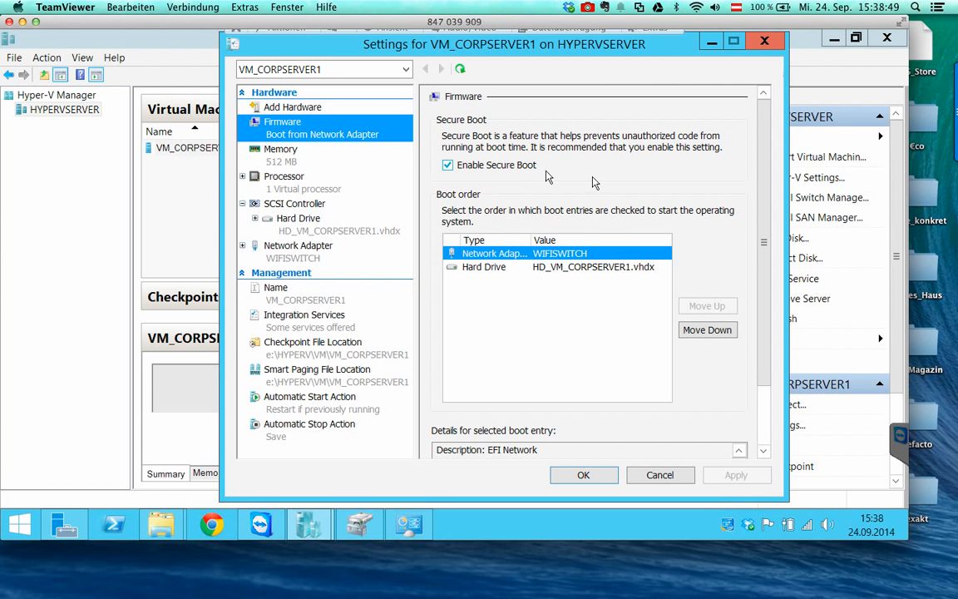
drag(762, 193, 763, 288)
Set the virtual machine's maximum RAM to 4096 MB and review the other dynamic memory, buffer and weight options.
click(286, 154)
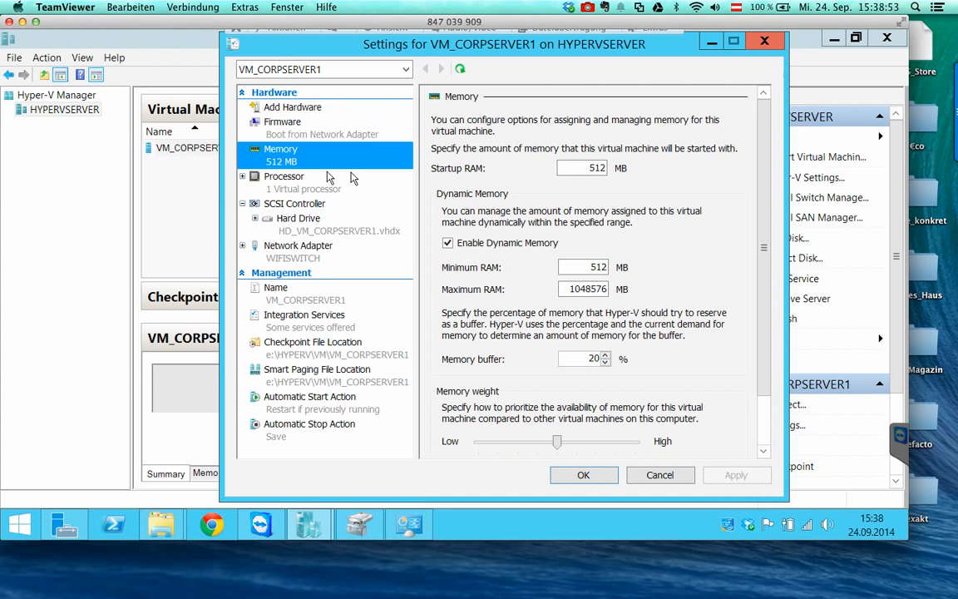
double_click(592, 168)
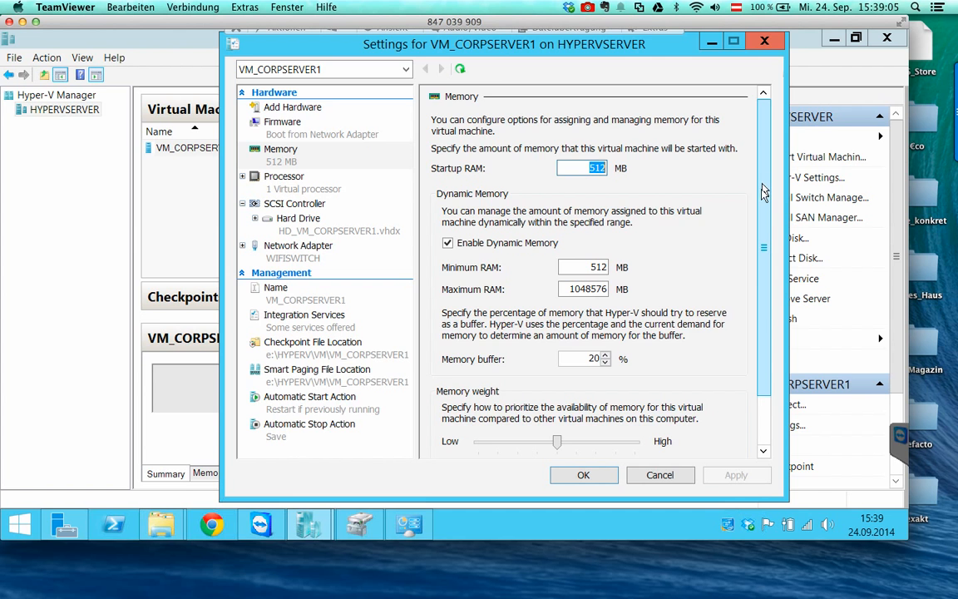
scroll(763, 191, down, 1)
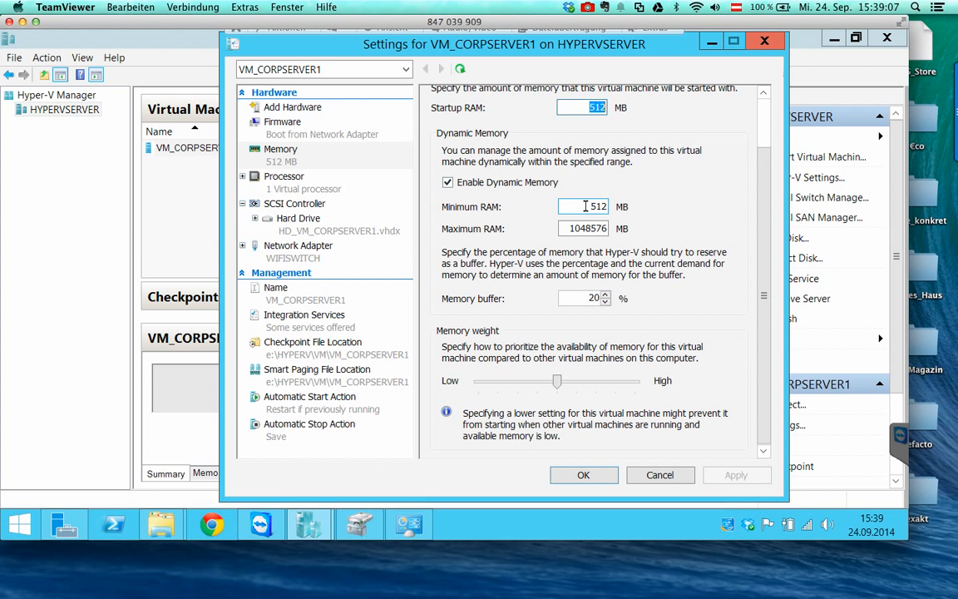
double_click(585, 206)
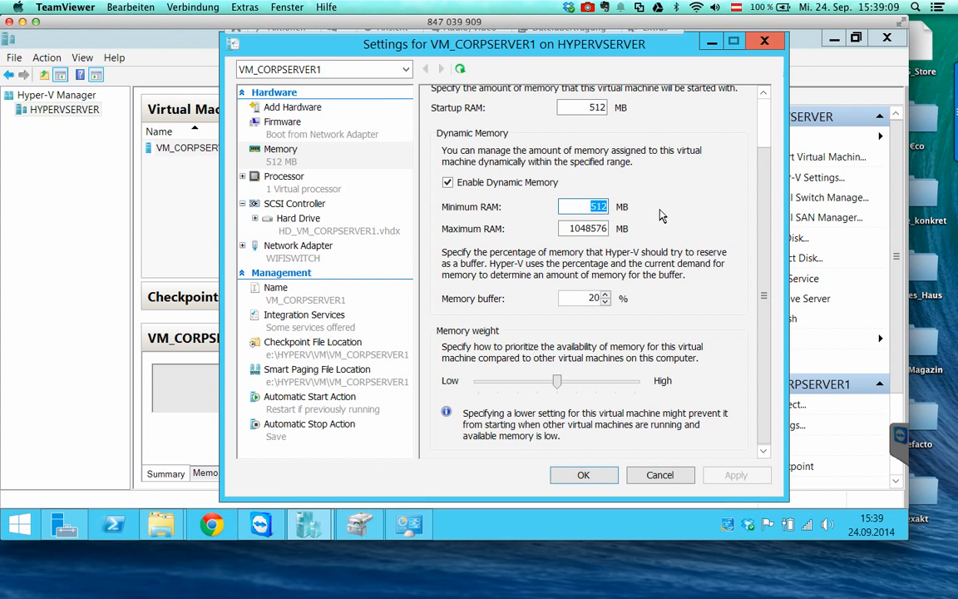
key(Tab)
text(4)
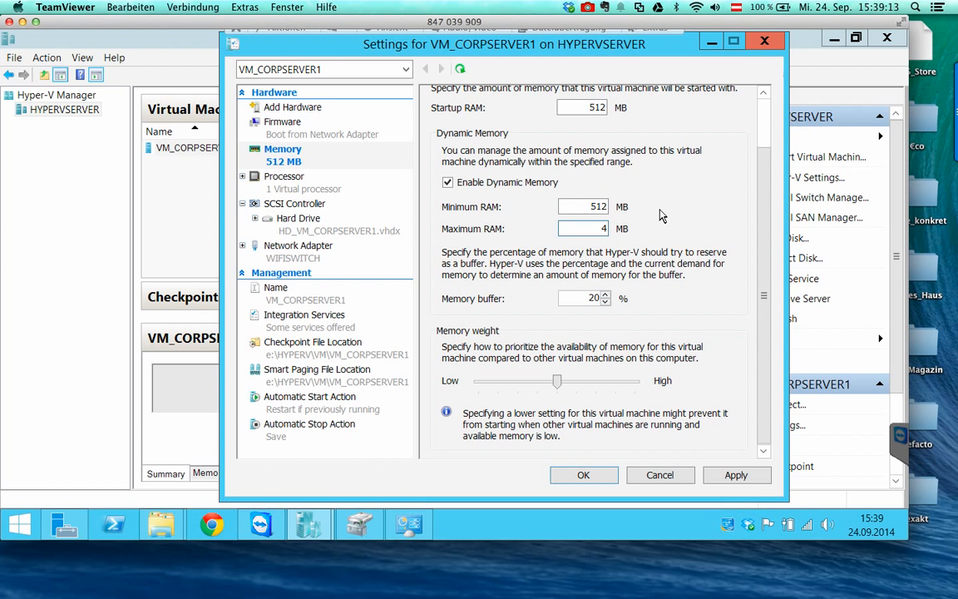
text(096)
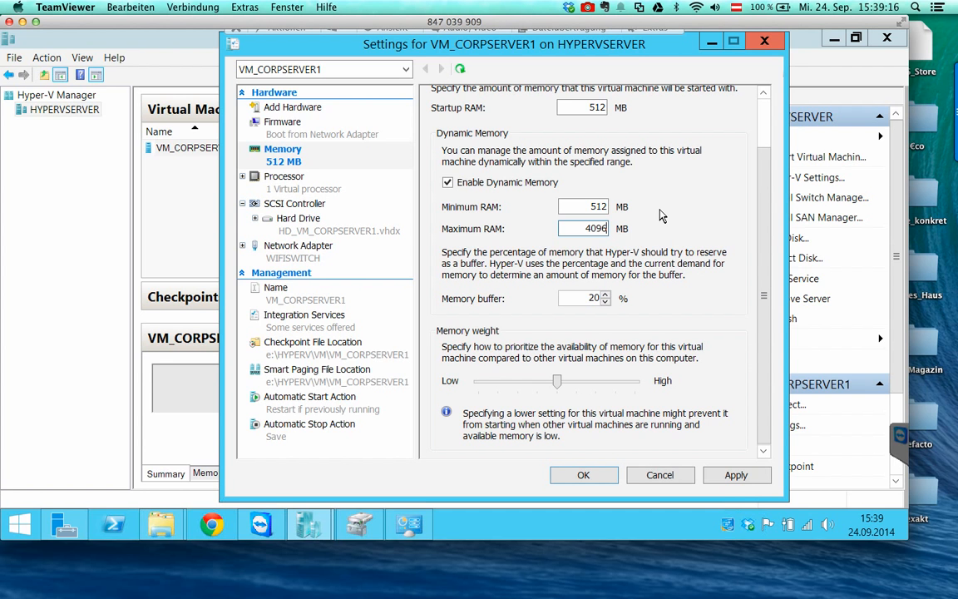
key(Tab)
click(579, 228)
drag(579, 229, 636, 232)
drag(763, 301, 743, 228)
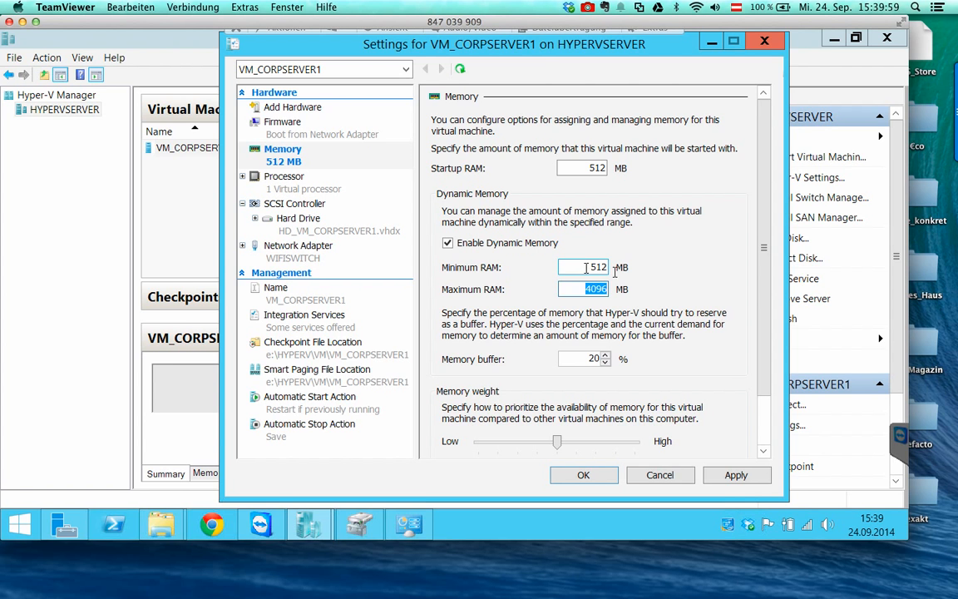
drag(763, 248, 764, 295)
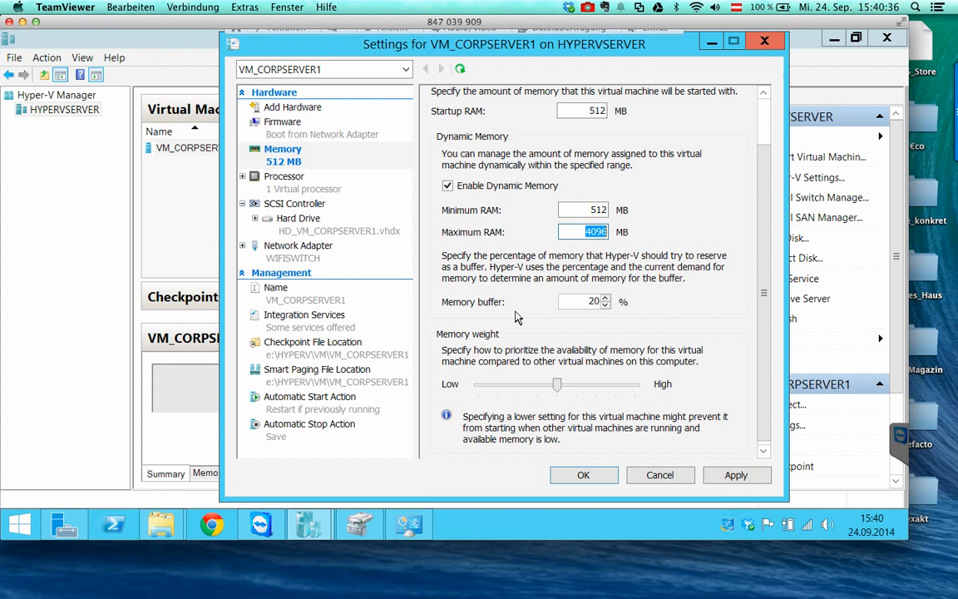
Set the number of virtual processors to 8.
click(330, 187)
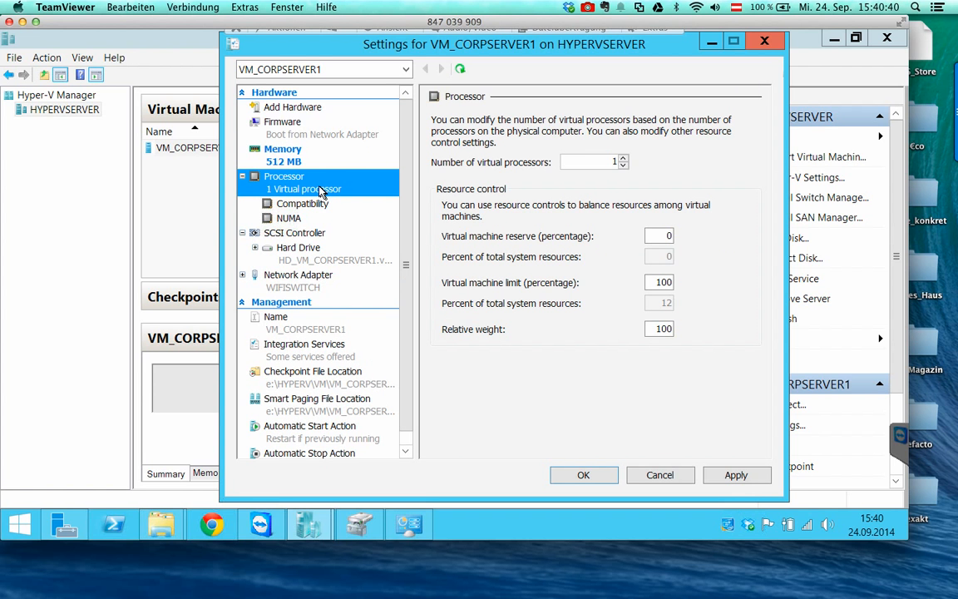
click(622, 158)
click(622, 158)
click(622, 158)
click(622, 158)
click(622, 158)
click(622, 158)
click(622, 158)
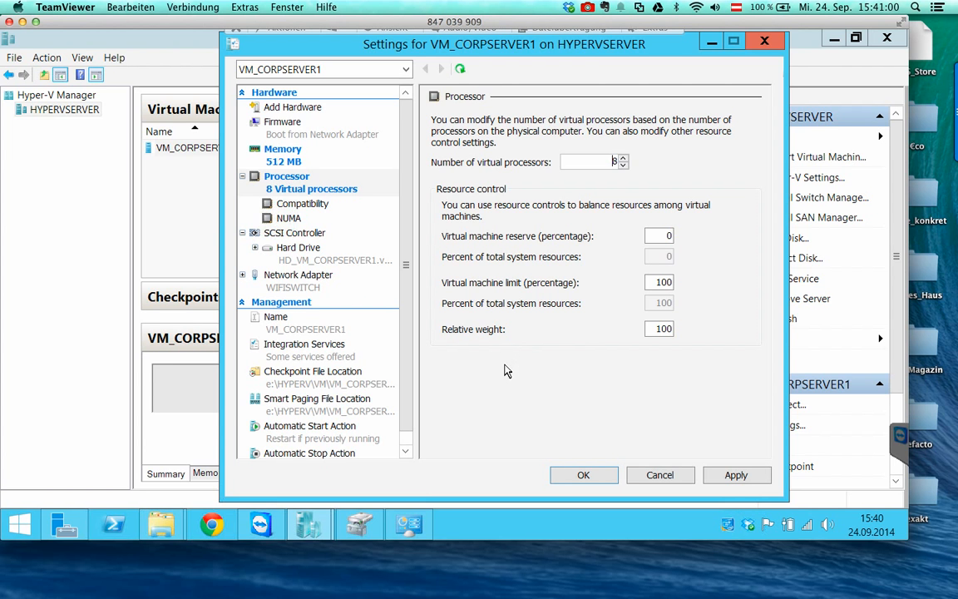
Review the processor compatibility, NUMA, SCSI controller and virtual hard disk settings, including the disk's advanced features.
click(313, 205)
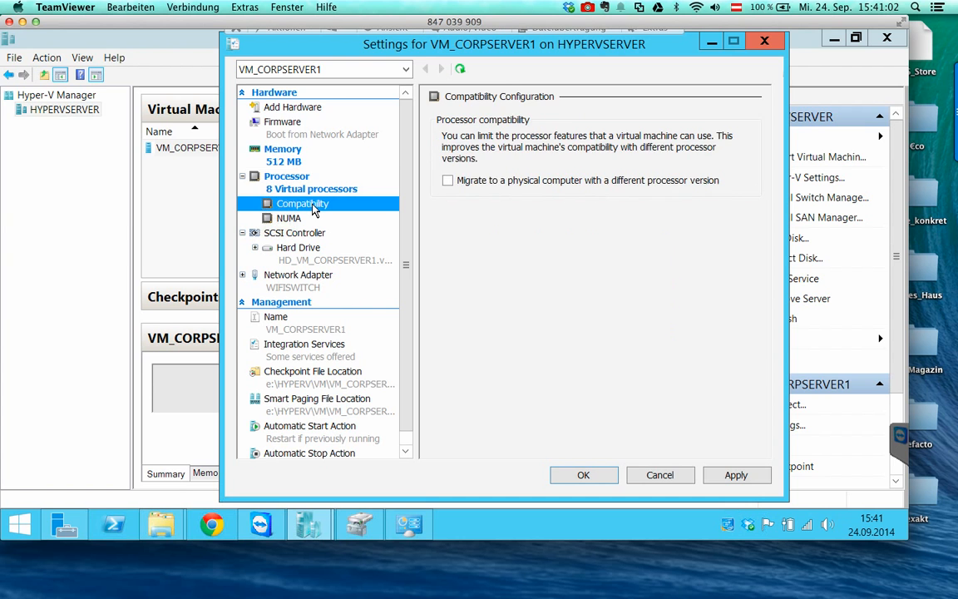
click(310, 220)
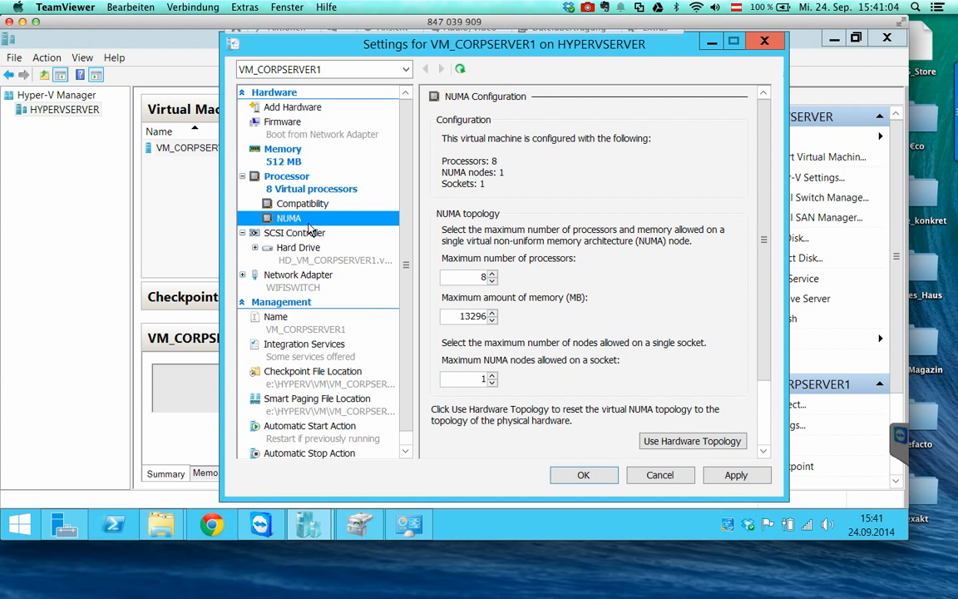
click(291, 234)
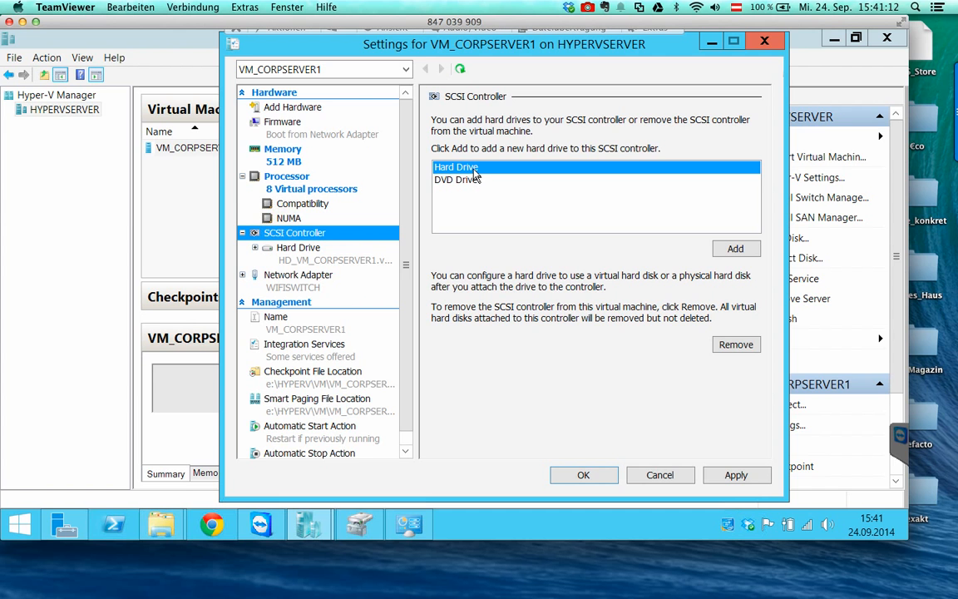
click(335, 260)
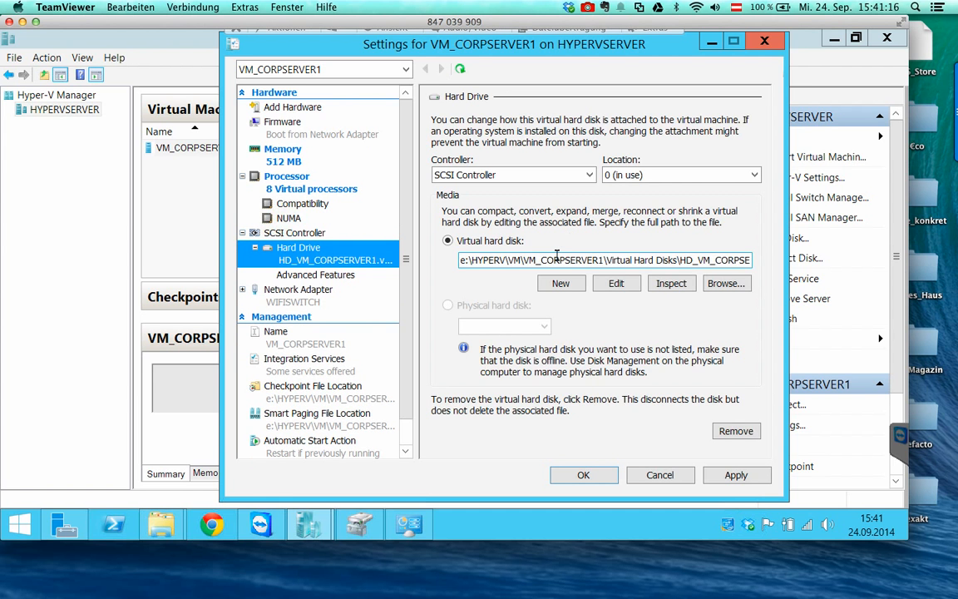
click(352, 280)
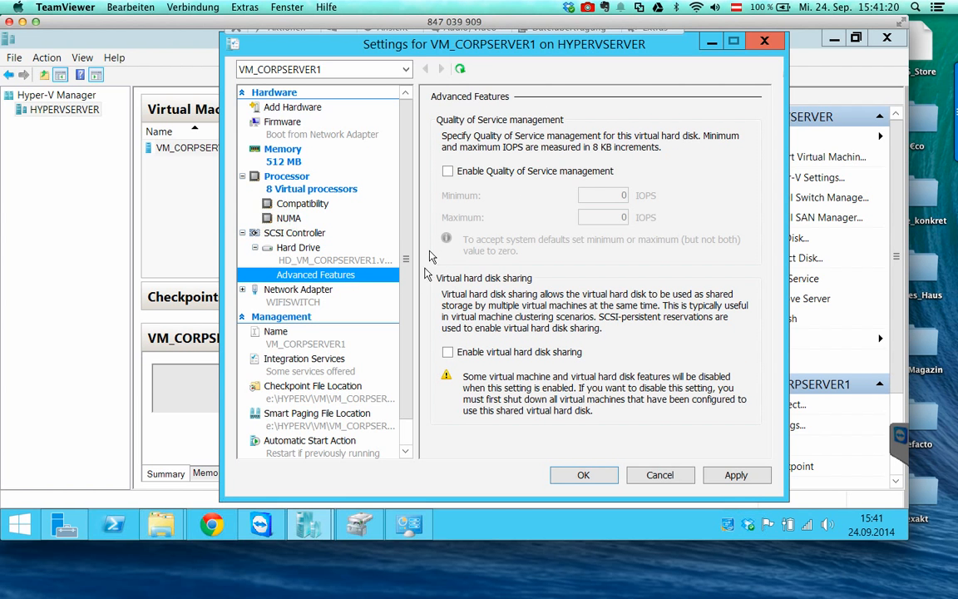
Choose WIFISWITCH as the network adapter's virtual switch and review its VLAN and bandwidth management options.
click(359, 299)
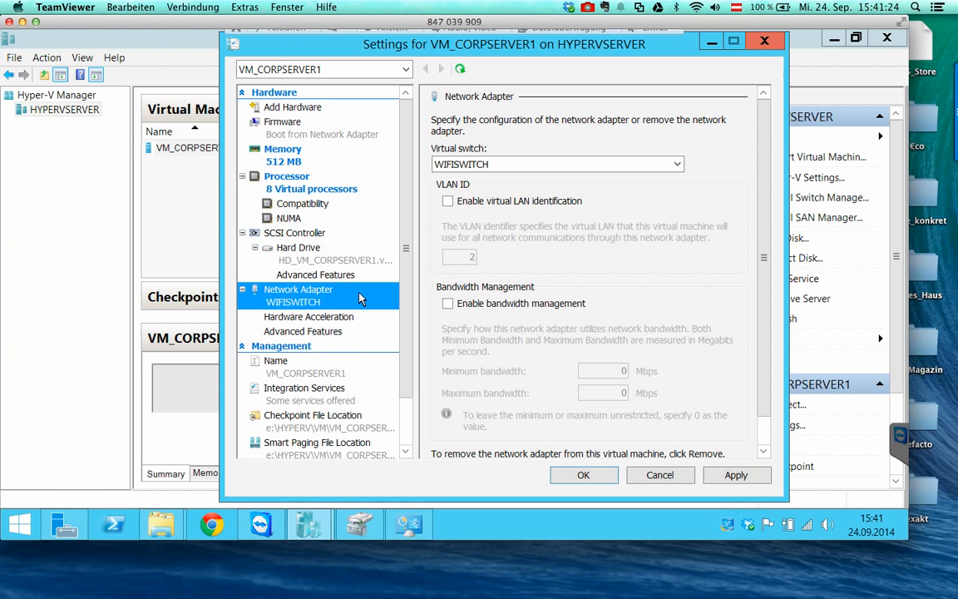
click(667, 166)
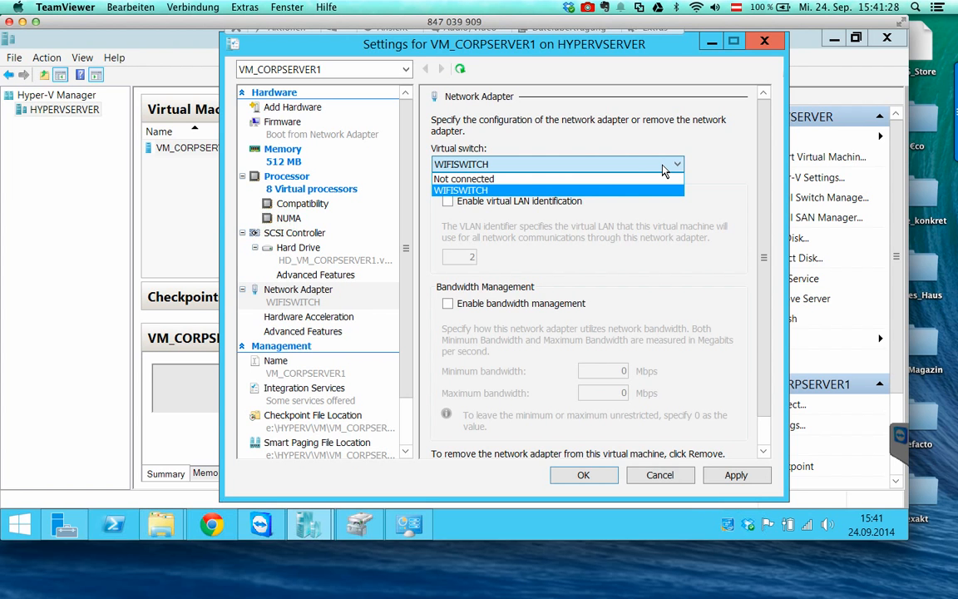
click(483, 191)
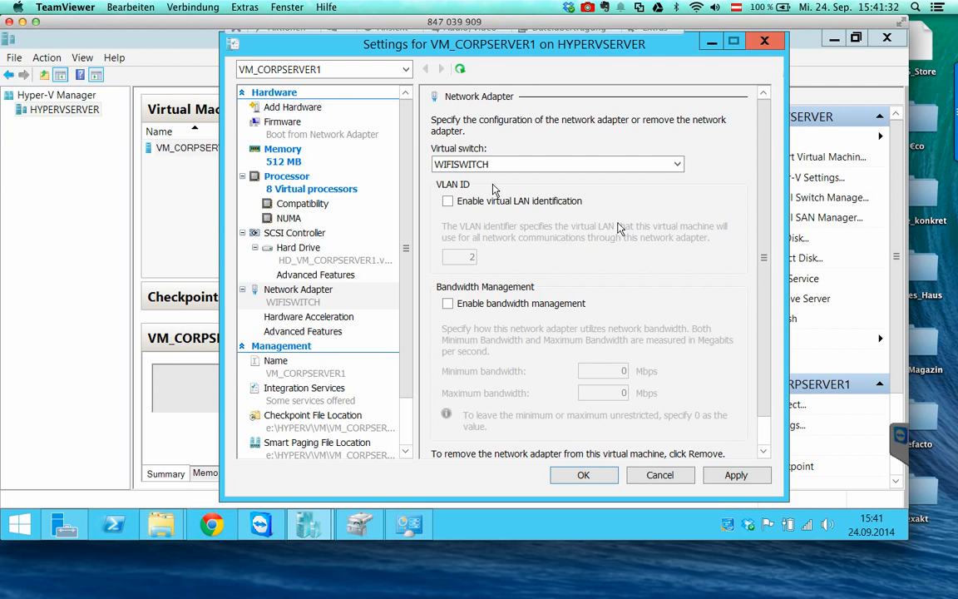
drag(755, 258, 758, 285)
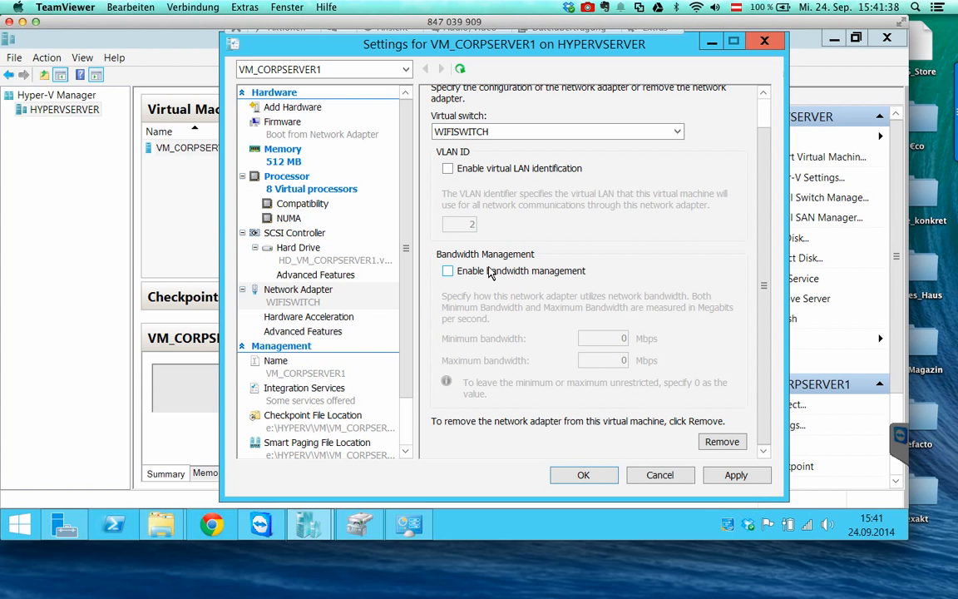
Enable SR-IOV in the network adapter's hardware acceleration settings.
click(374, 320)
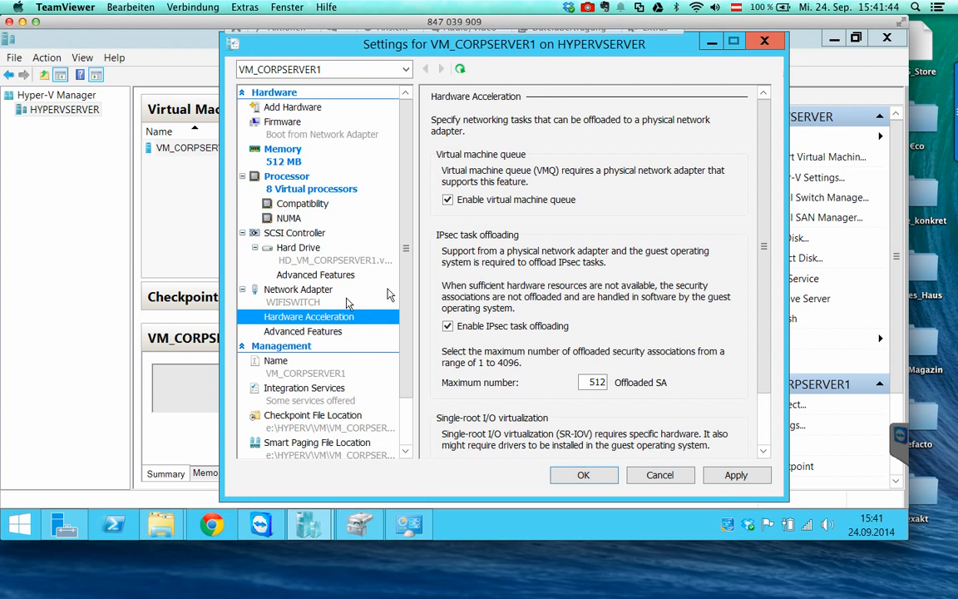
scroll(758, 297, down, 1)
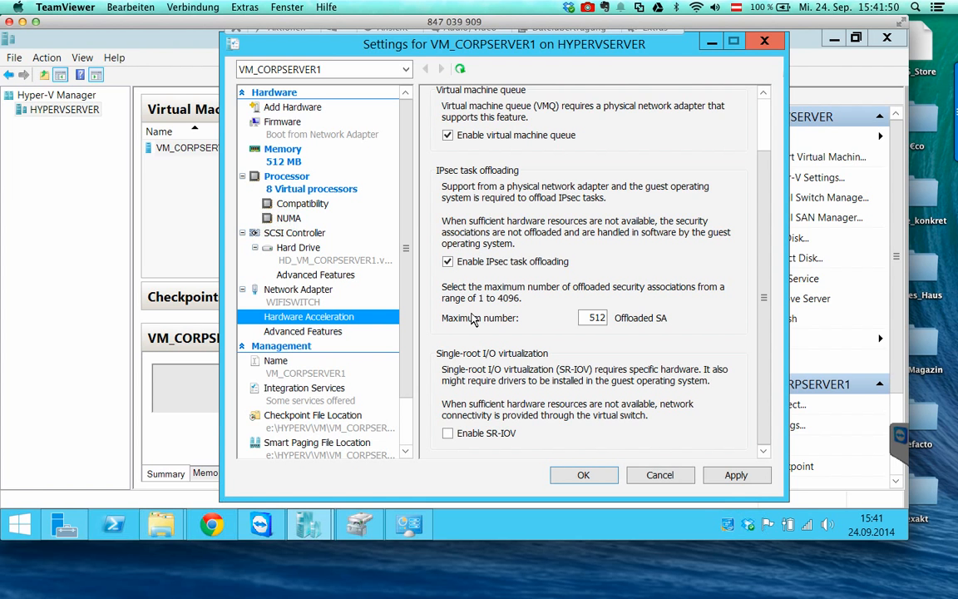
click(447, 432)
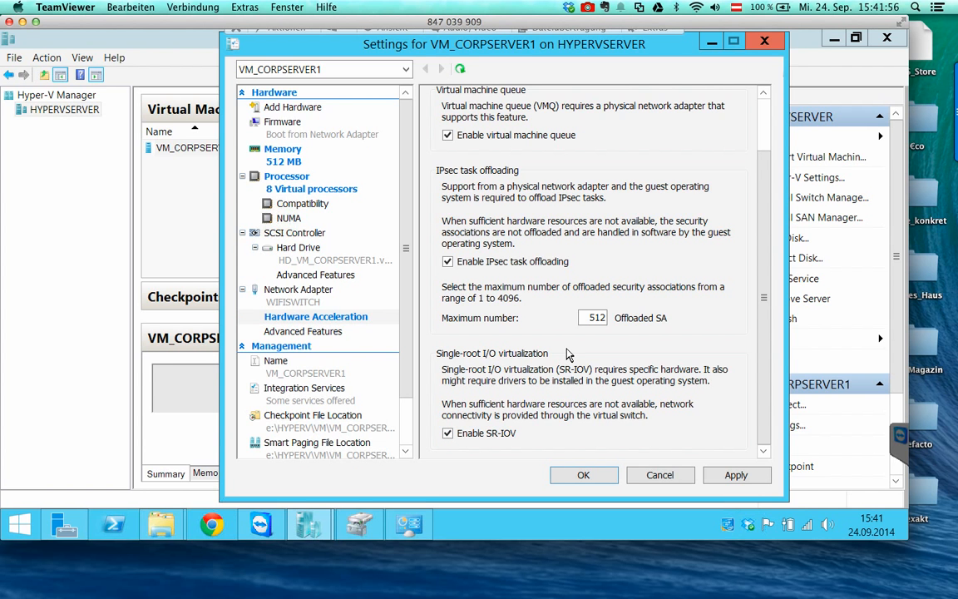
Recheck the network adapter's hardware acceleration options for virtual machine queue, IPsec task offloading and single-root I/O virtualization.
click(335, 332)
click(322, 317)
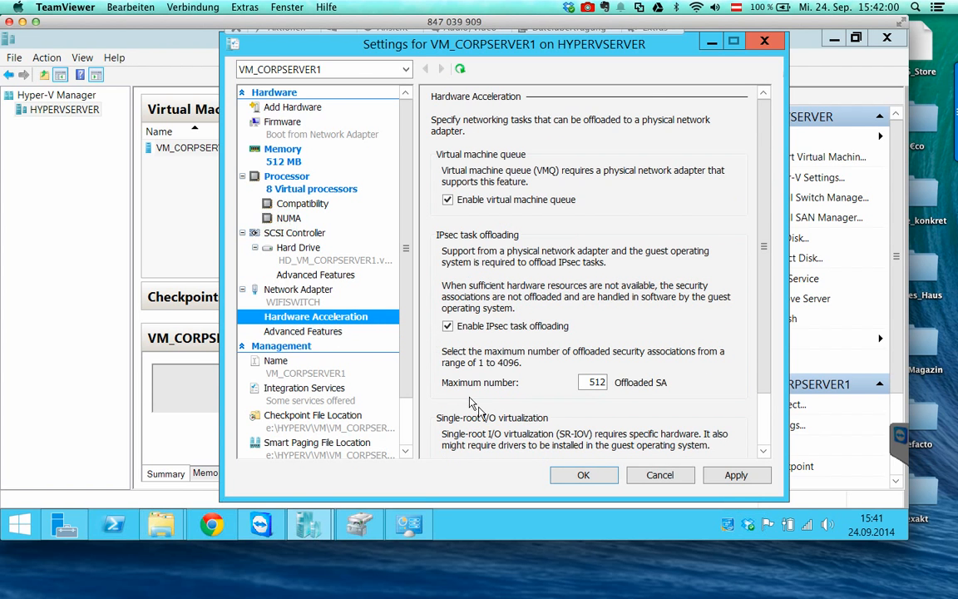
scroll(758, 407, down, 2)
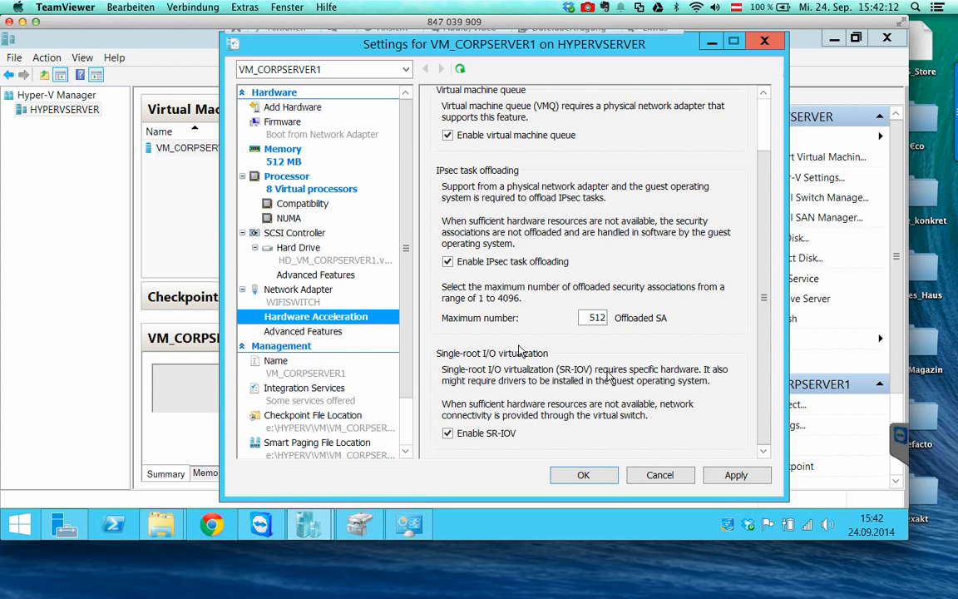
scroll(400, 265, down, 1)
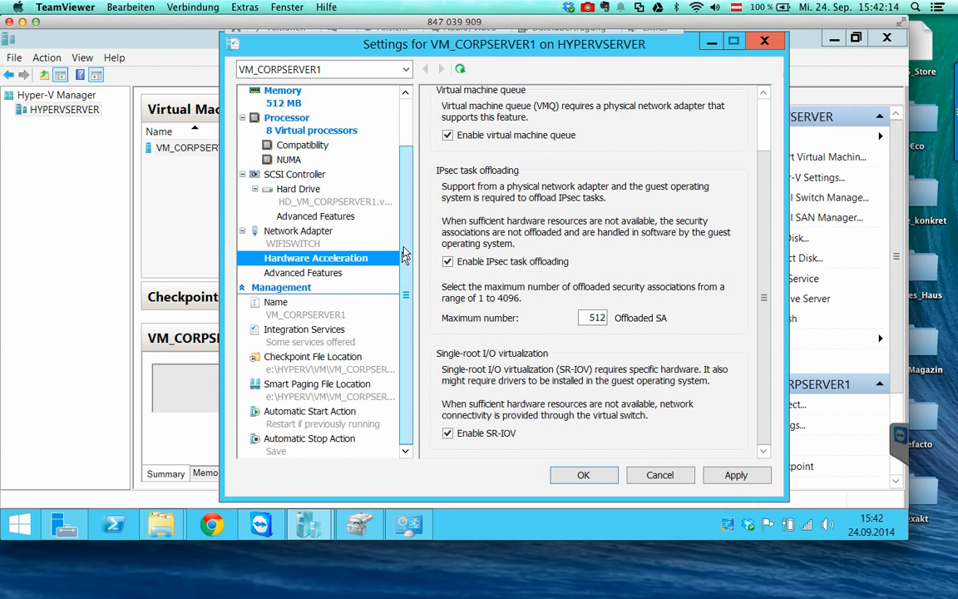
click(348, 274)
click(345, 260)
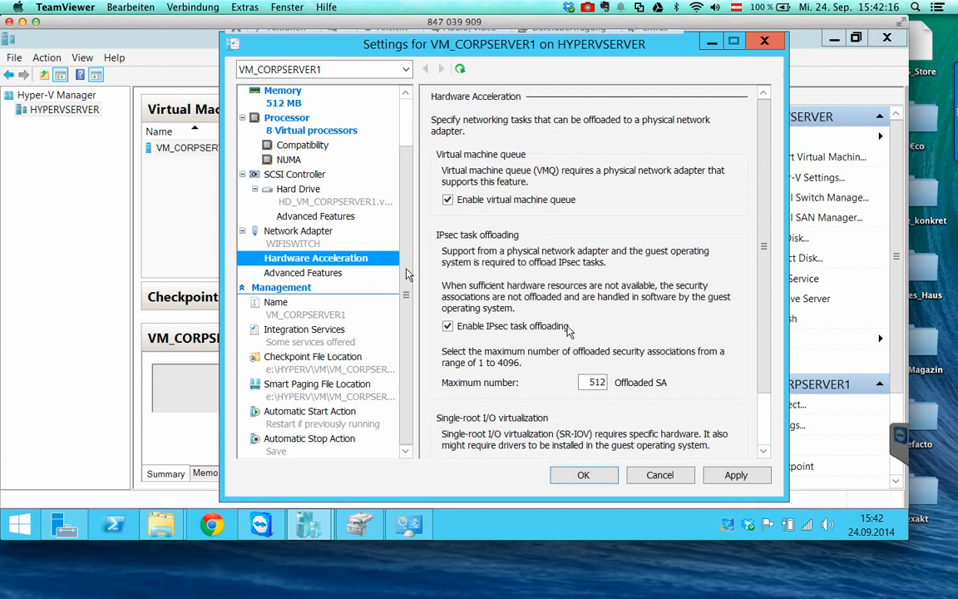
click(764, 409)
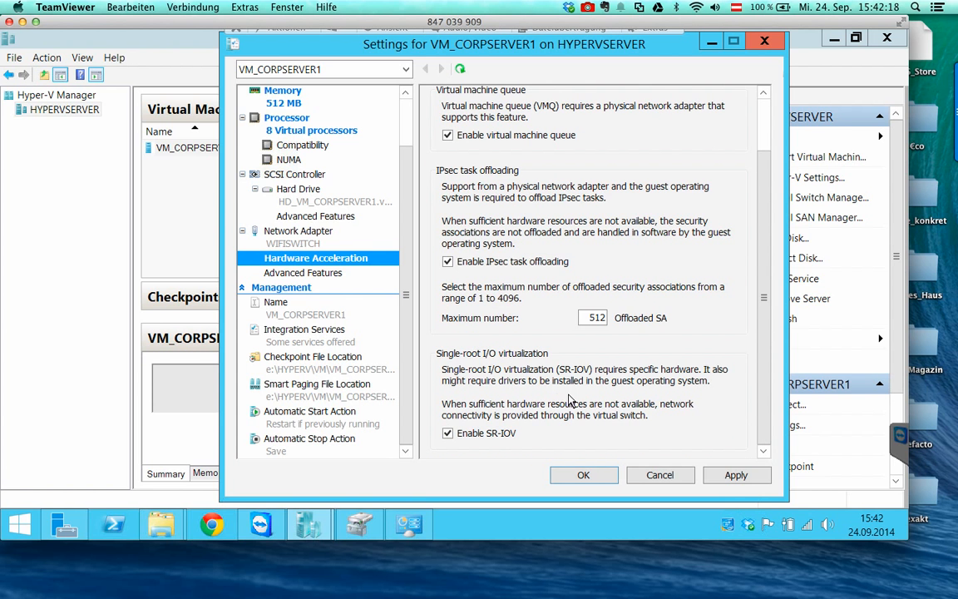
Review the network adapter's advanced features through to NIC teaming, and apply the changed virtual machine settings.
click(301, 272)
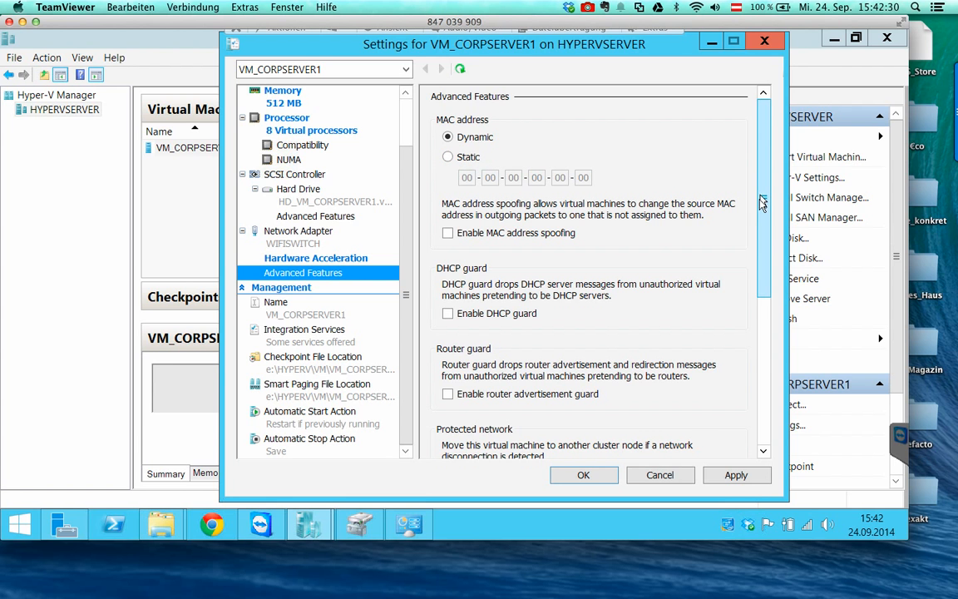
drag(761, 200, 760, 374)
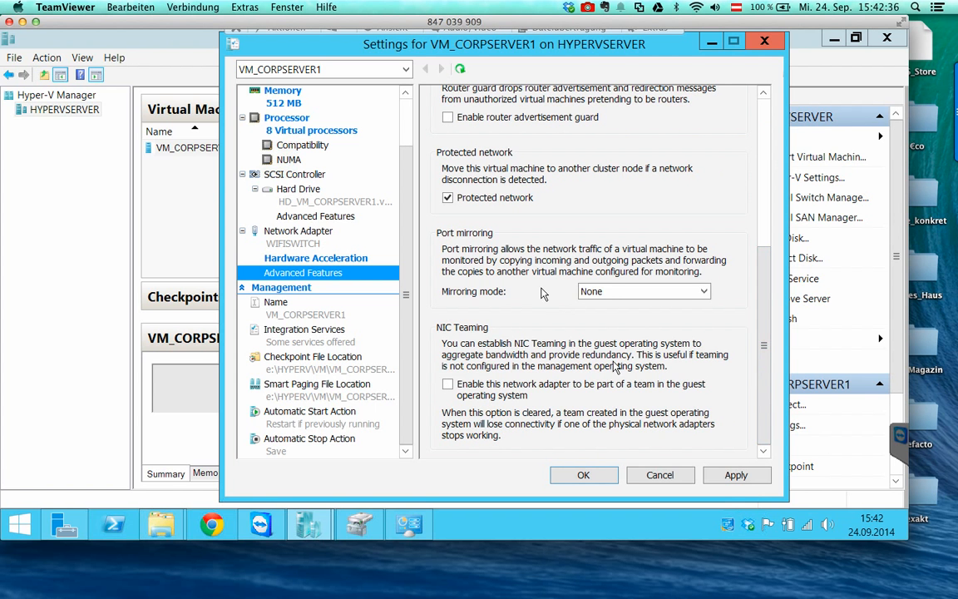
click(736, 475)
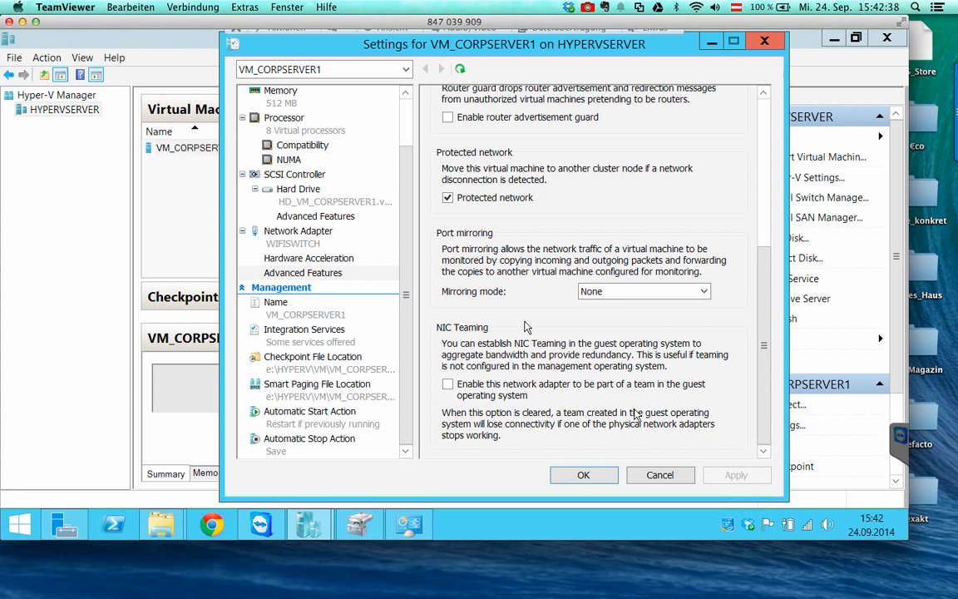
Review the virtual machine's name and its notes field in the management settings.
click(331, 305)
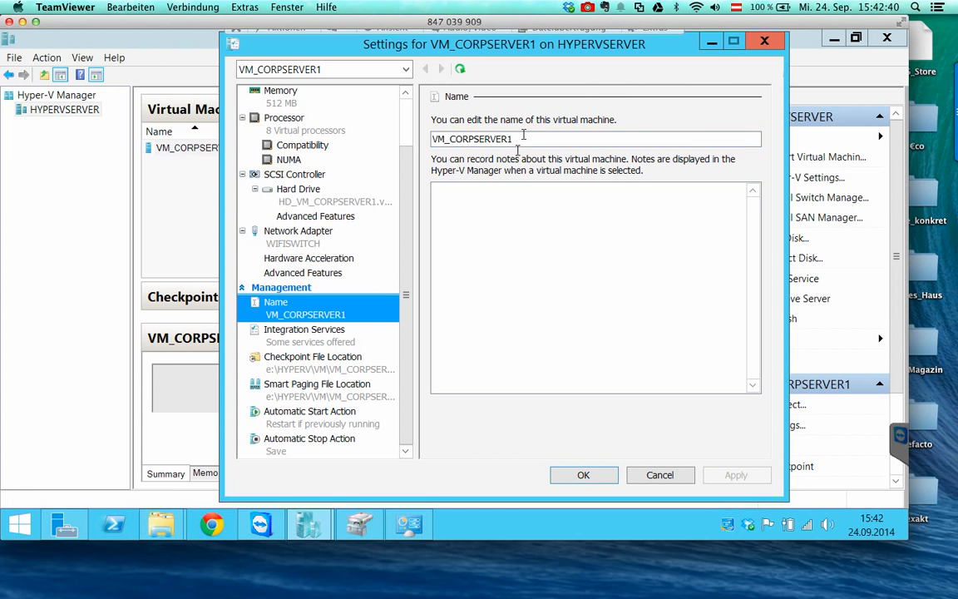
drag(521, 139, 422, 141)
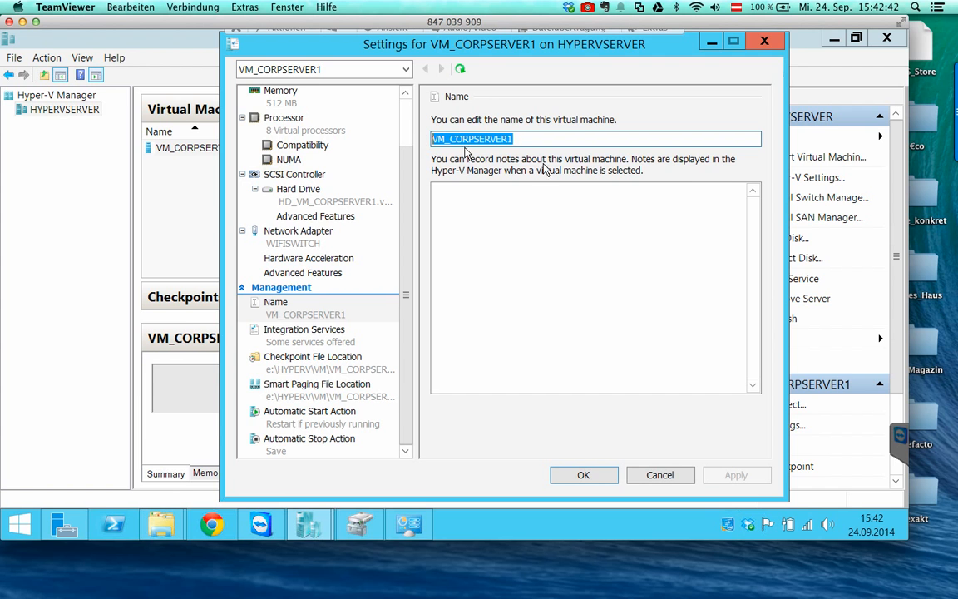
click(547, 203)
Enable Guest services in the virtual machine's integration services and apply the change.
click(349, 341)
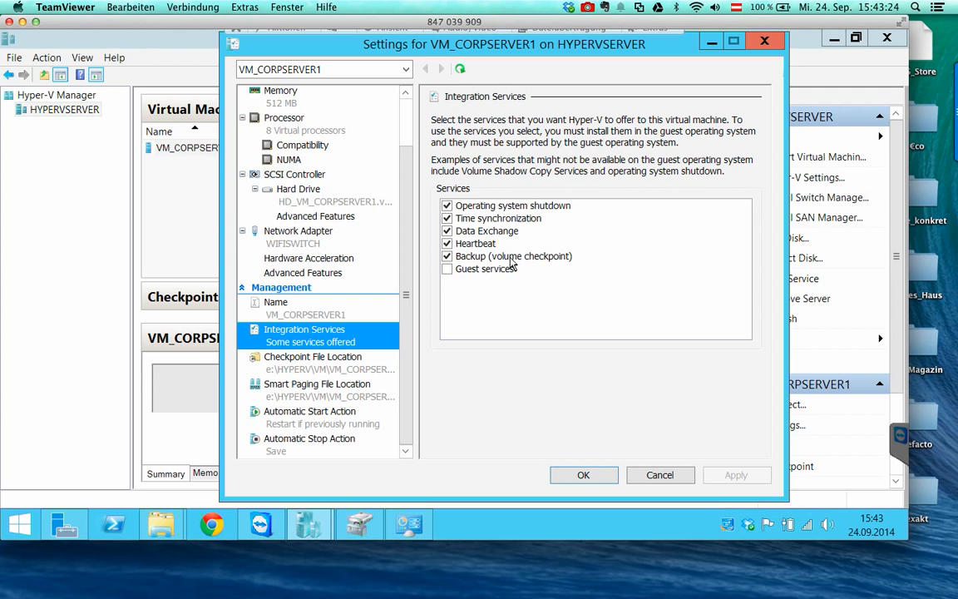
click(446, 269)
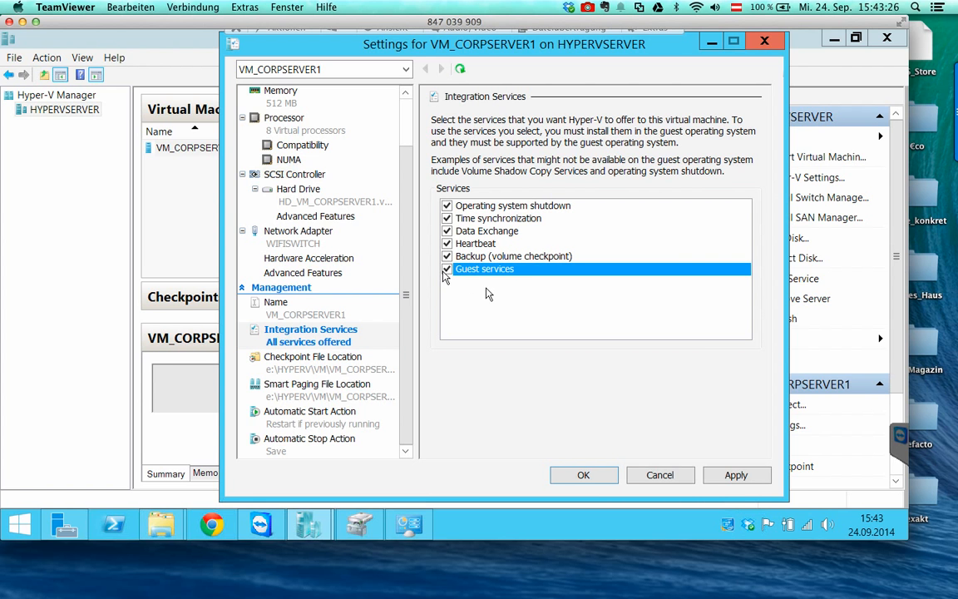
click(735, 475)
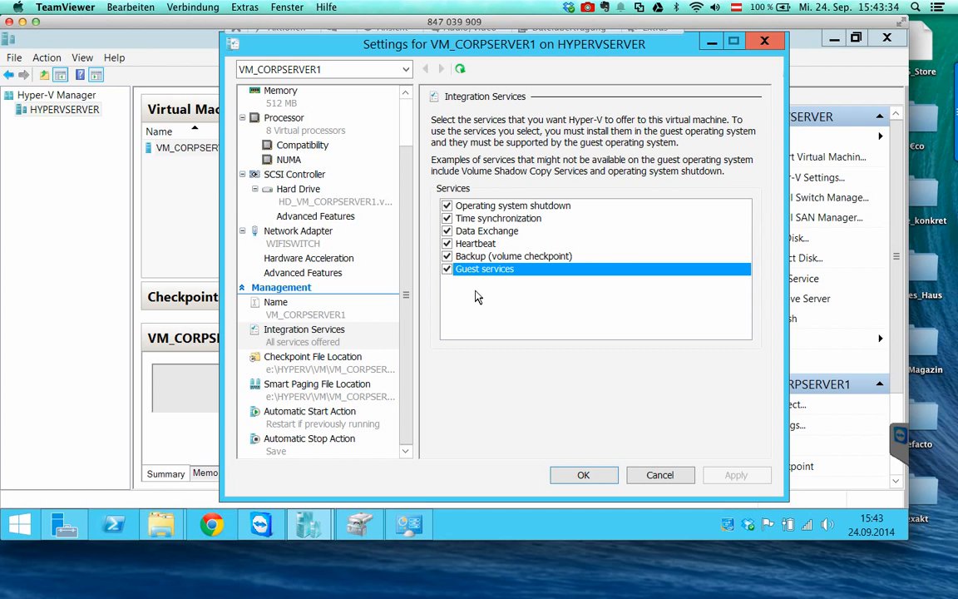
Turn the Time synchronization integration service off and back on.
double_click(482, 220)
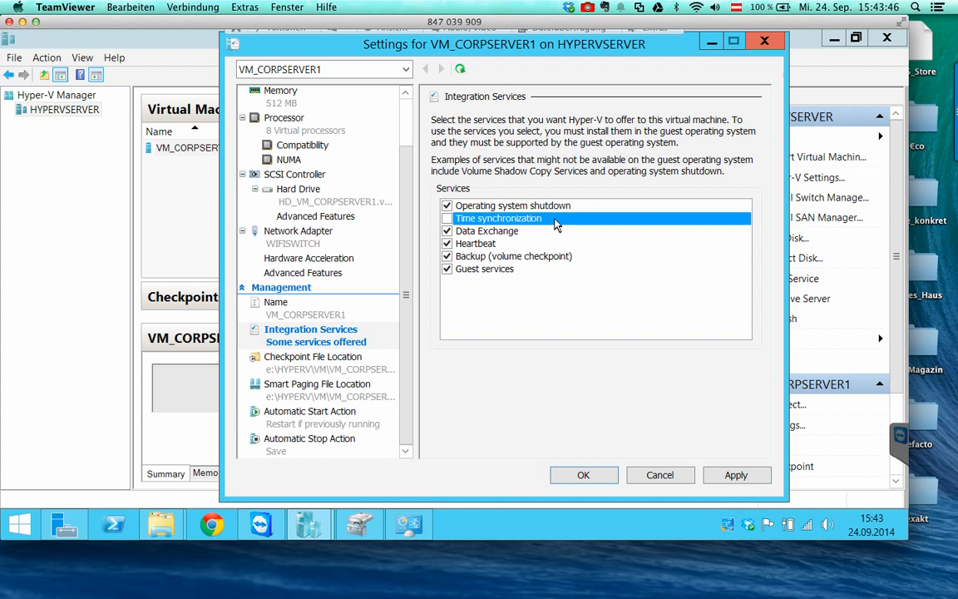
click(447, 218)
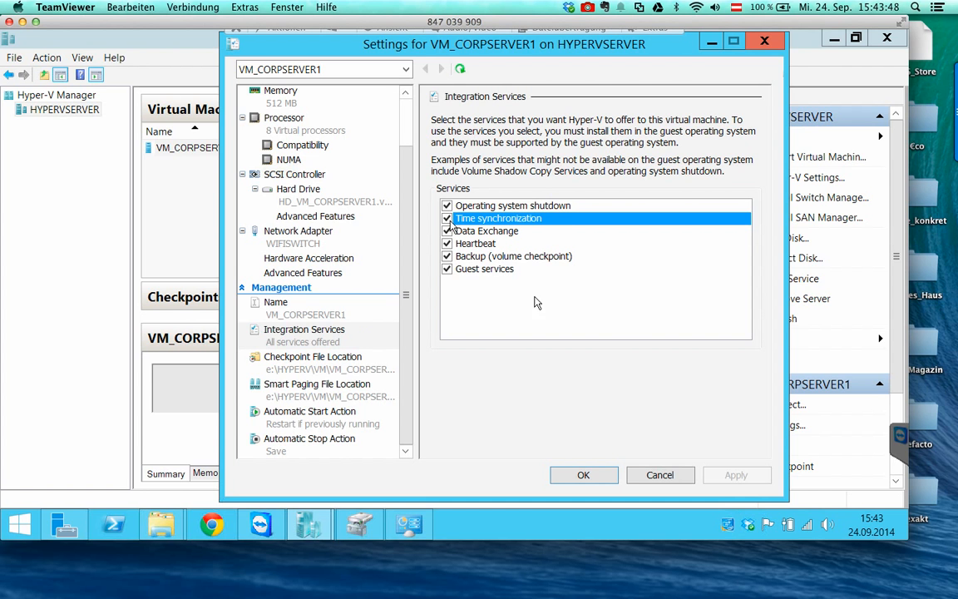
Review the folders set for the virtual machine's checkpoint files and Smart Paging files.
click(345, 362)
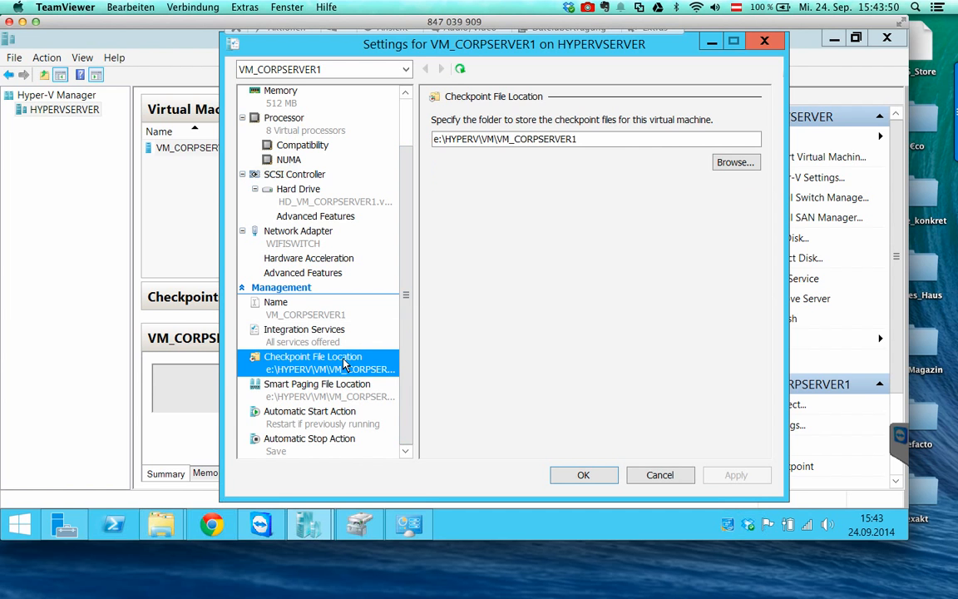
click(349, 386)
click(359, 371)
click(358, 389)
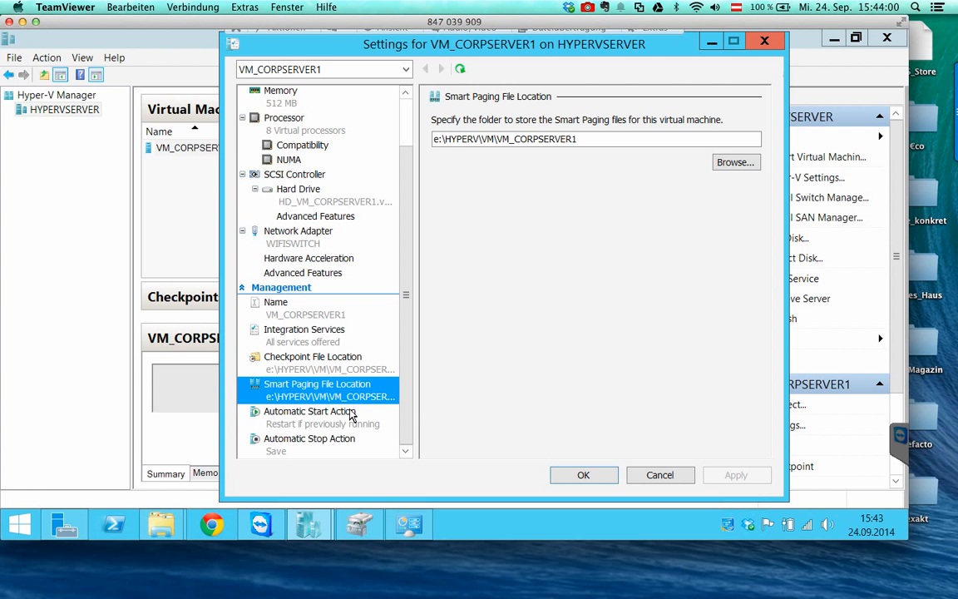
Try the Nothing and Always start options for the automatic start action, and return to automatically starting if it was running.
click(350, 415)
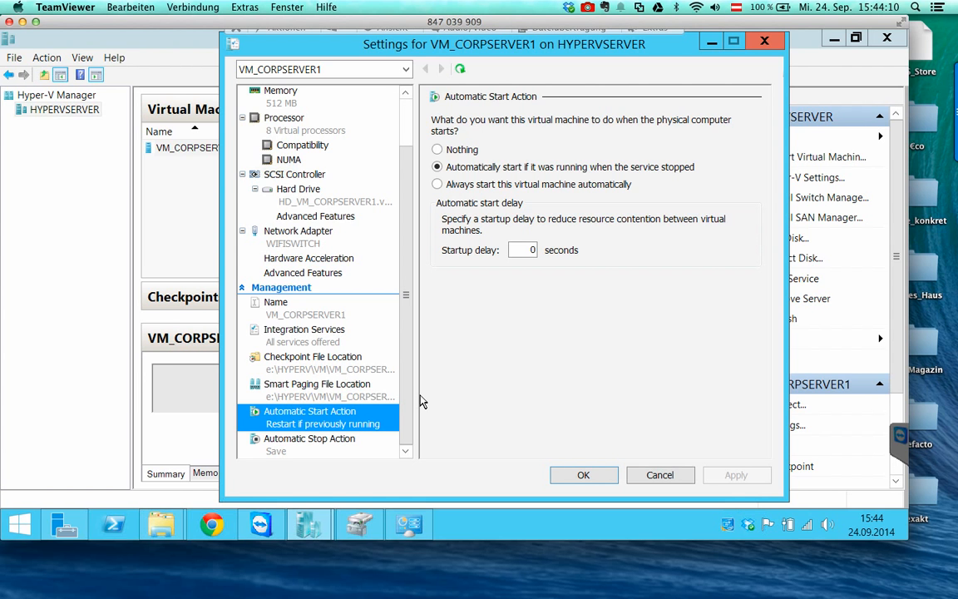
click(461, 149)
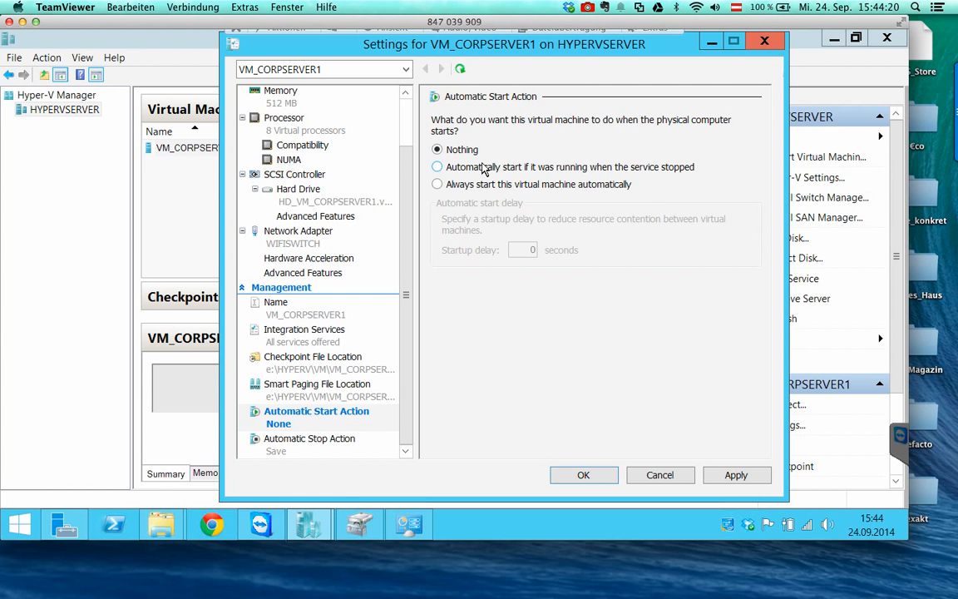
click(483, 167)
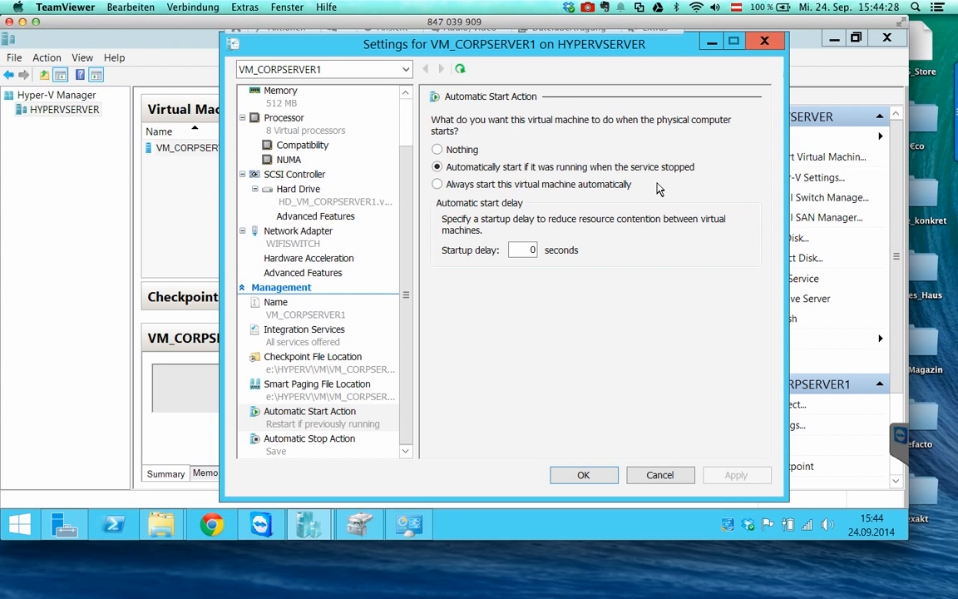
click(559, 188)
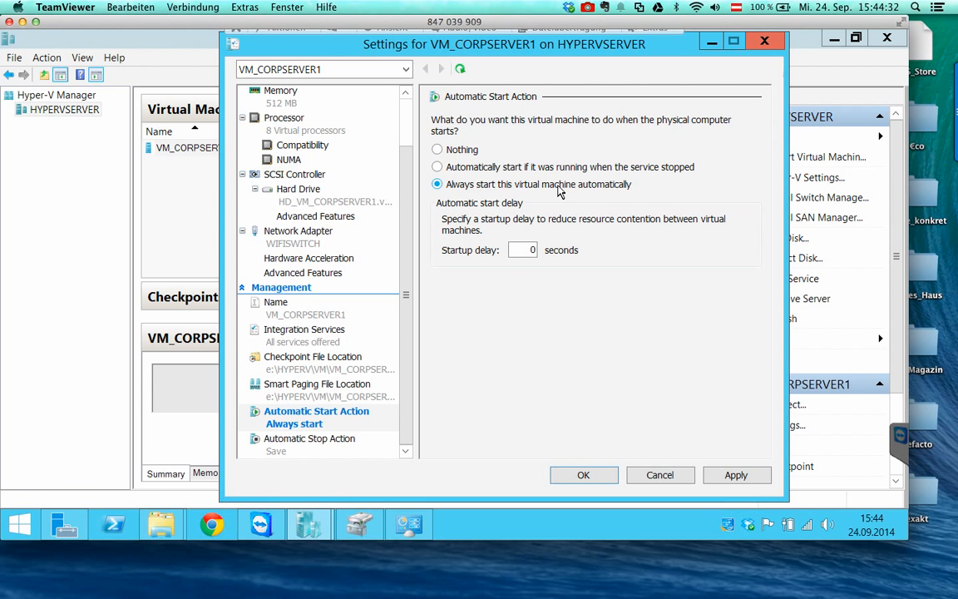
click(525, 169)
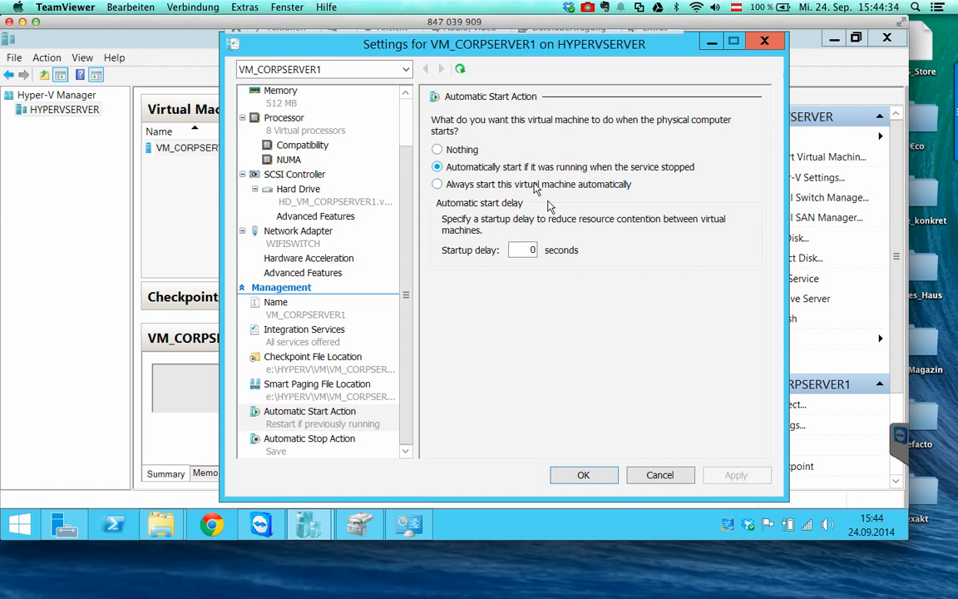
click(530, 249)
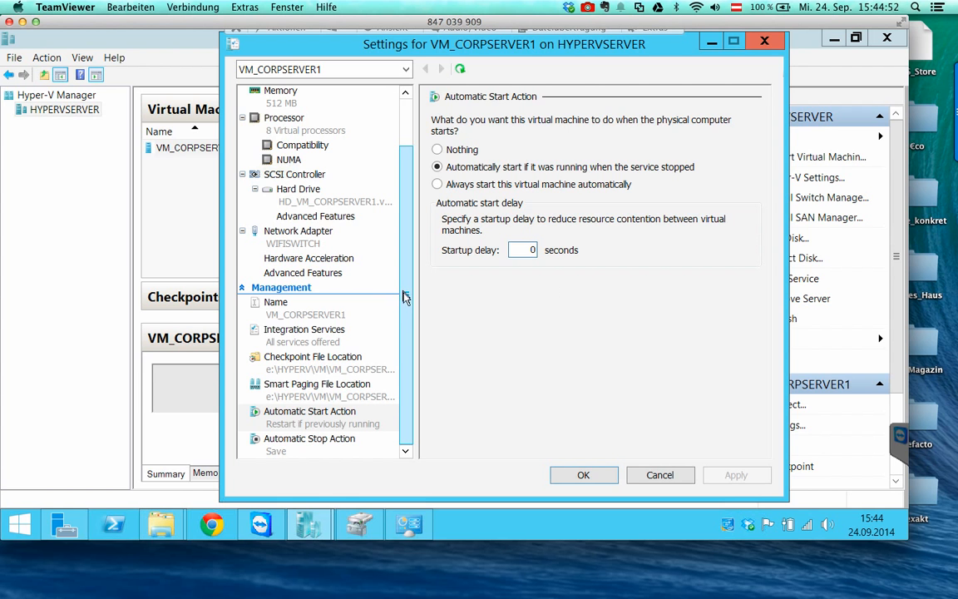
Set the automatic stop action to shut down the guest operating system, apply it, and close the virtual machine settings.
click(312, 441)
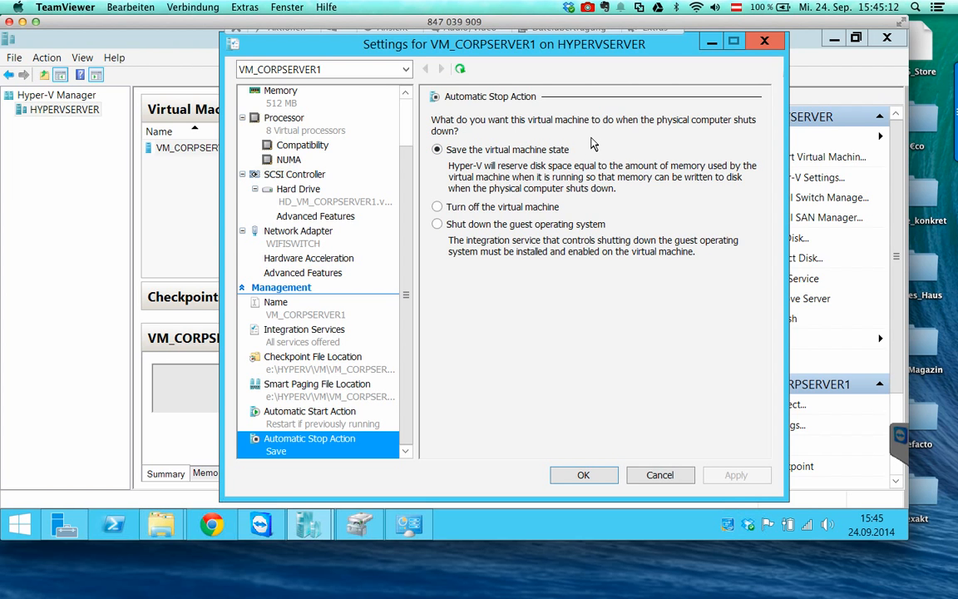
click(549, 211)
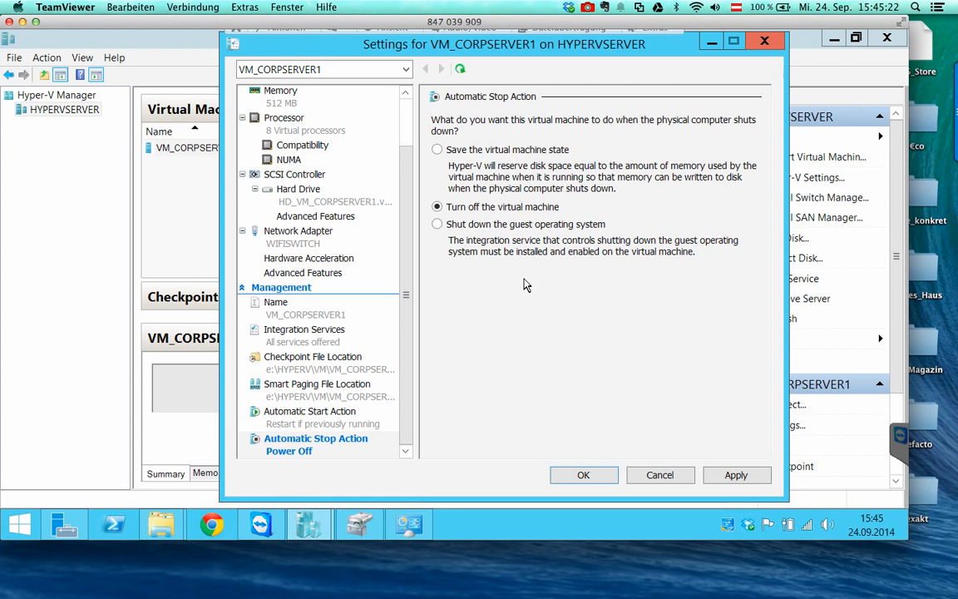
click(488, 225)
click(734, 475)
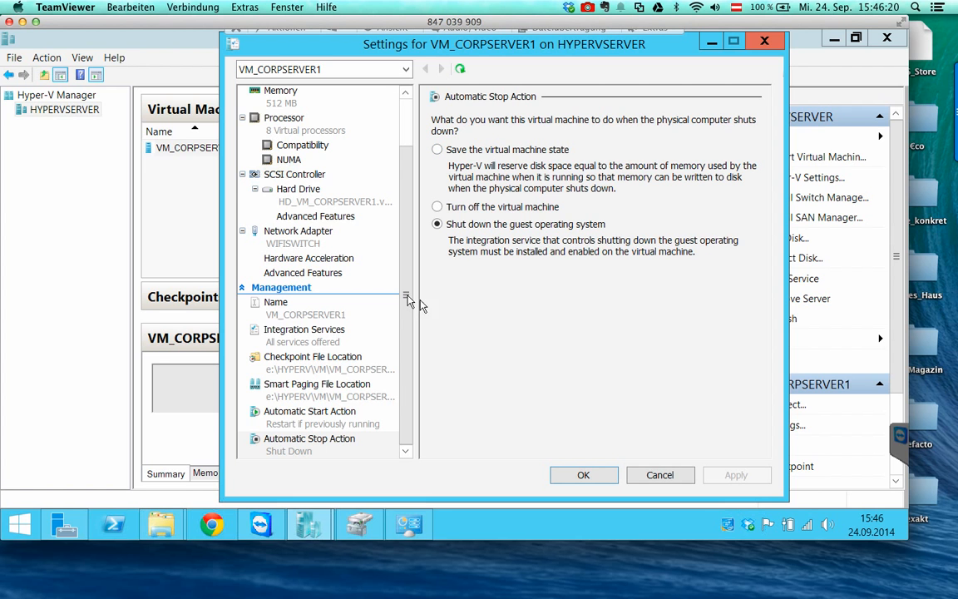
click(337, 454)
drag(403, 228, 406, 159)
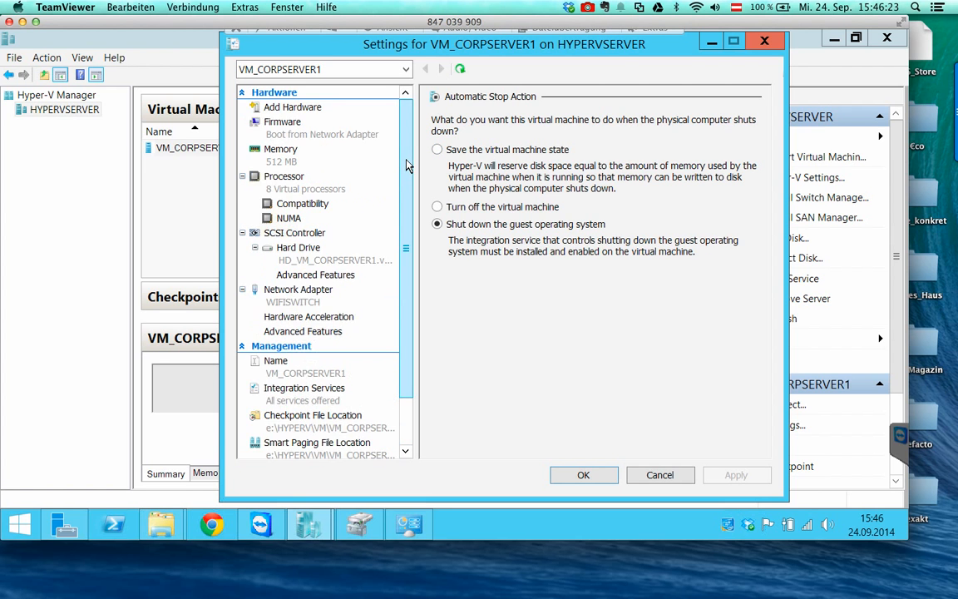
click(585, 475)
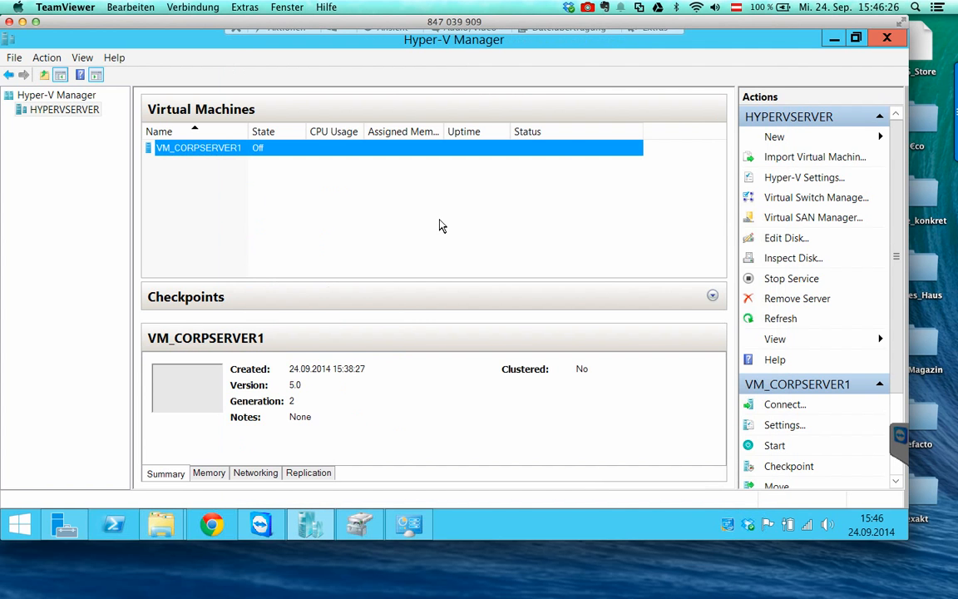
Connect to VM_CORPSERVER1 and start the virtual machine.
right_click(226, 156)
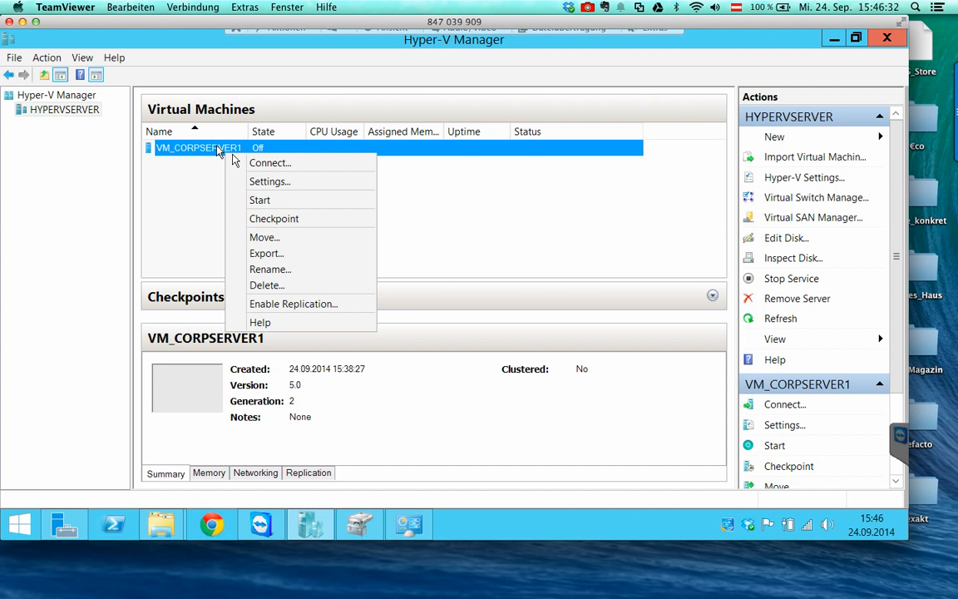
click(259, 164)
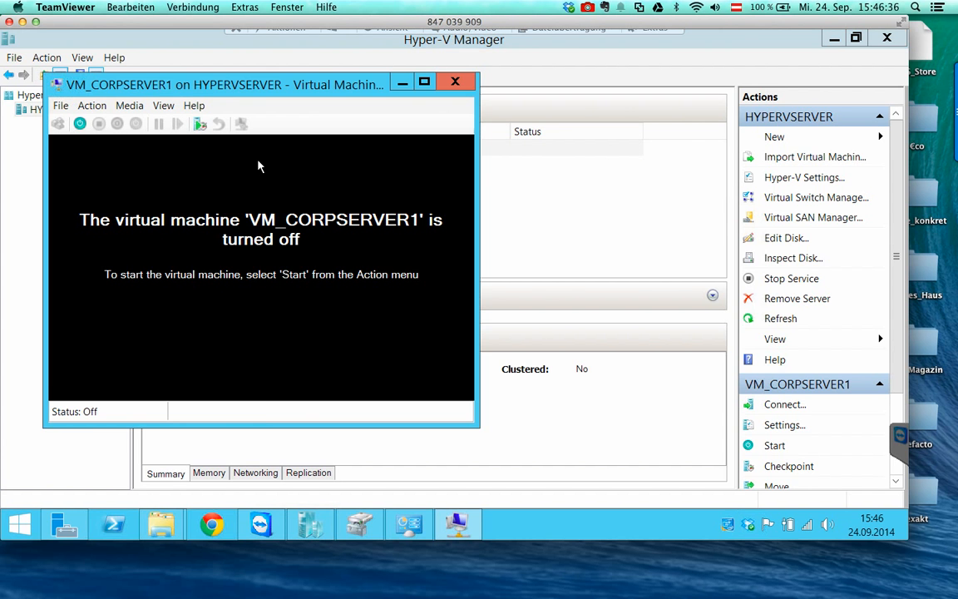
click(424, 81)
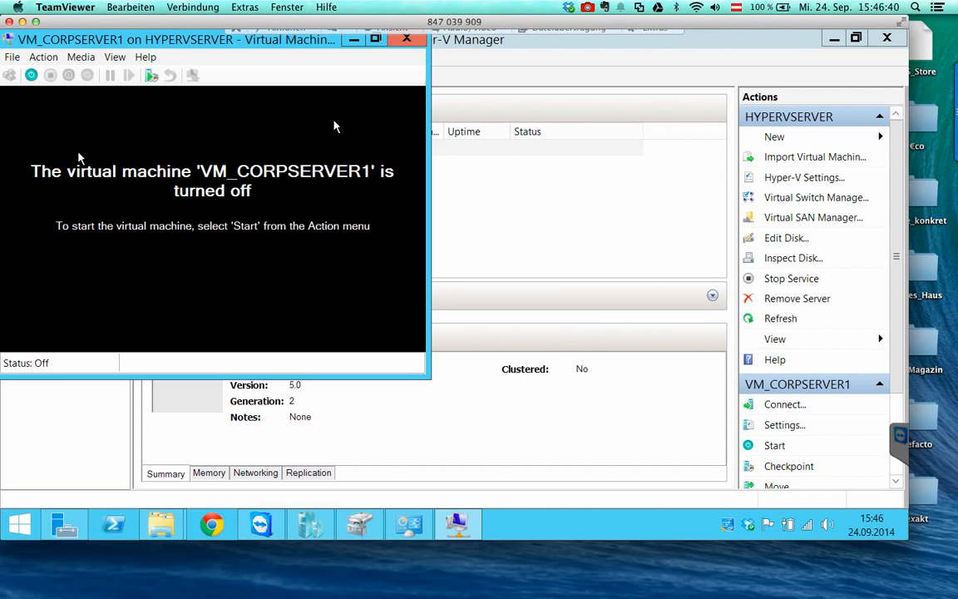
click(30, 75)
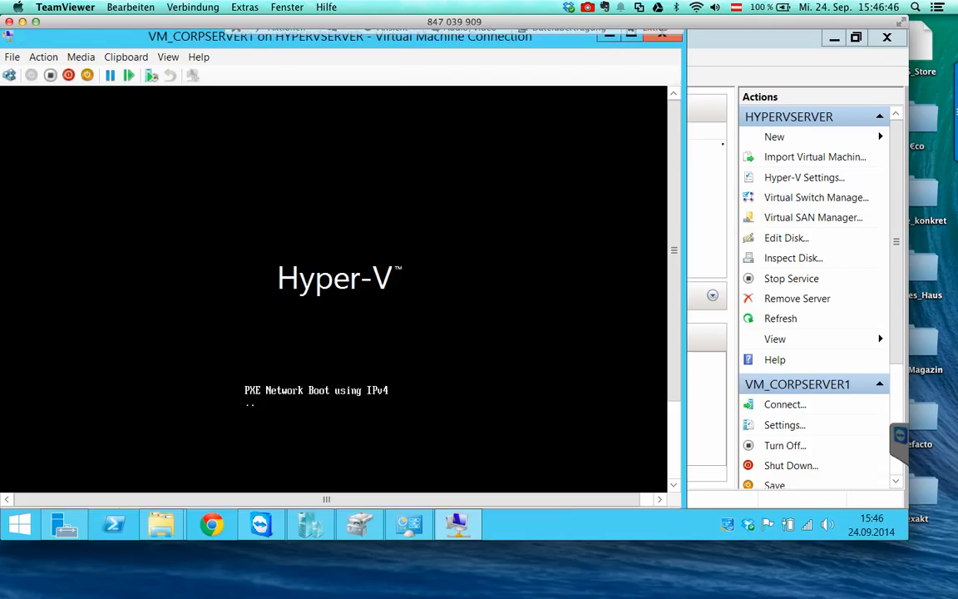
Turn off the running virtual machine and close its connection window.
scroll(670, 298, down, 3)
scroll(606, 266, up, 3)
click(50, 76)
click(367, 307)
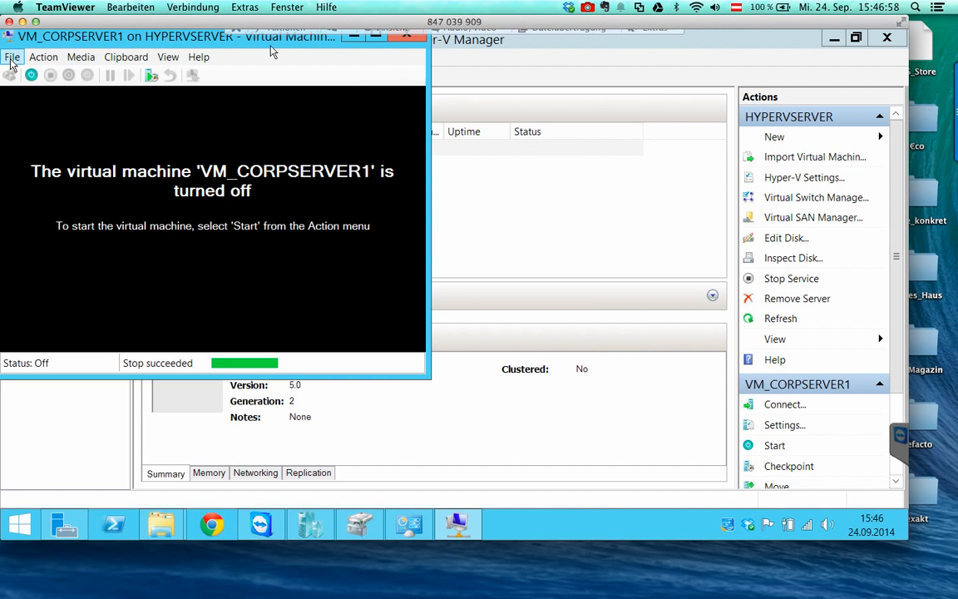
click(407, 36)
Add a DVD drive to the SCSI controller in VM_CORPSERVER1's settings.
click(258, 147)
right_click(258, 148)
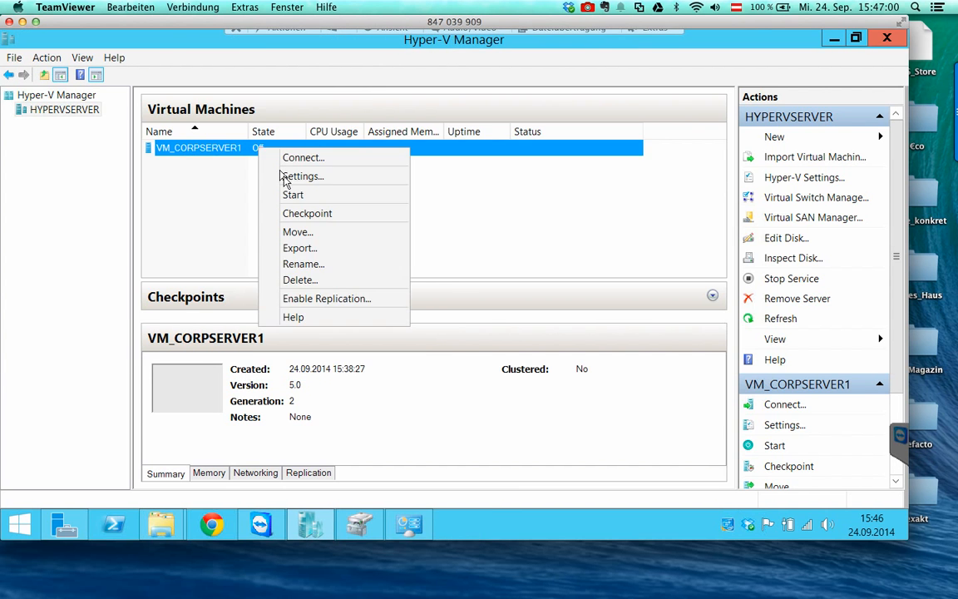
click(301, 176)
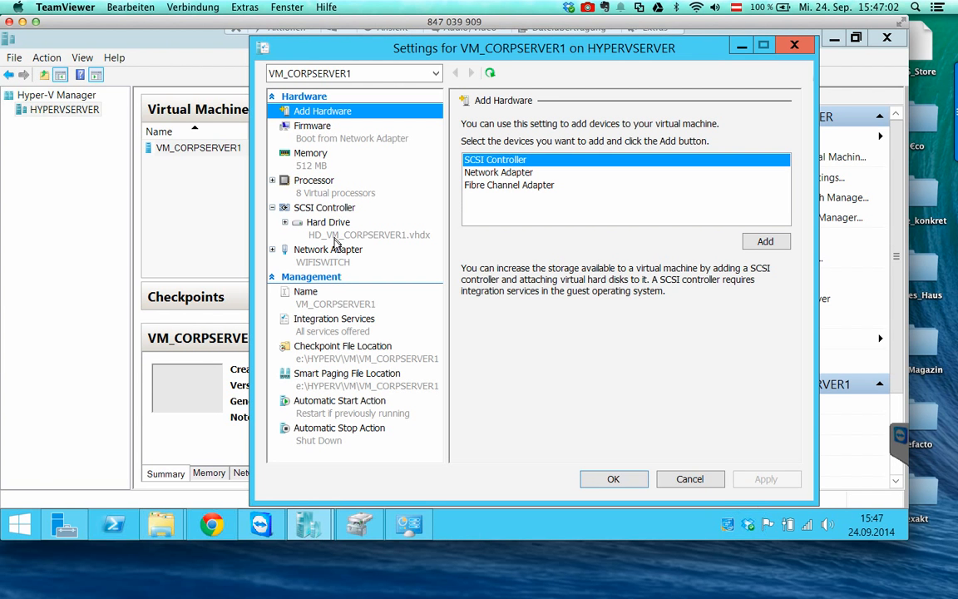
click(323, 211)
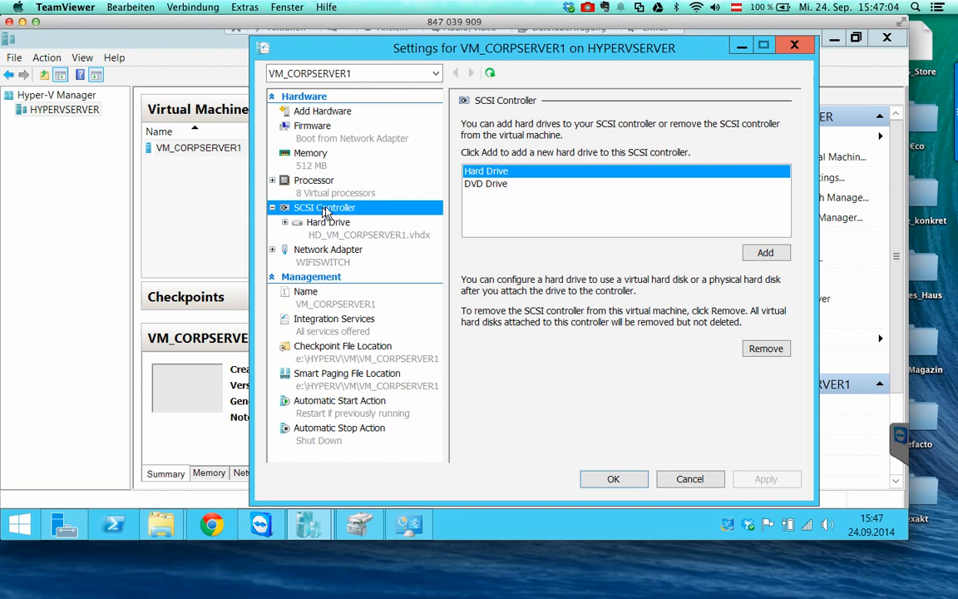
click(489, 185)
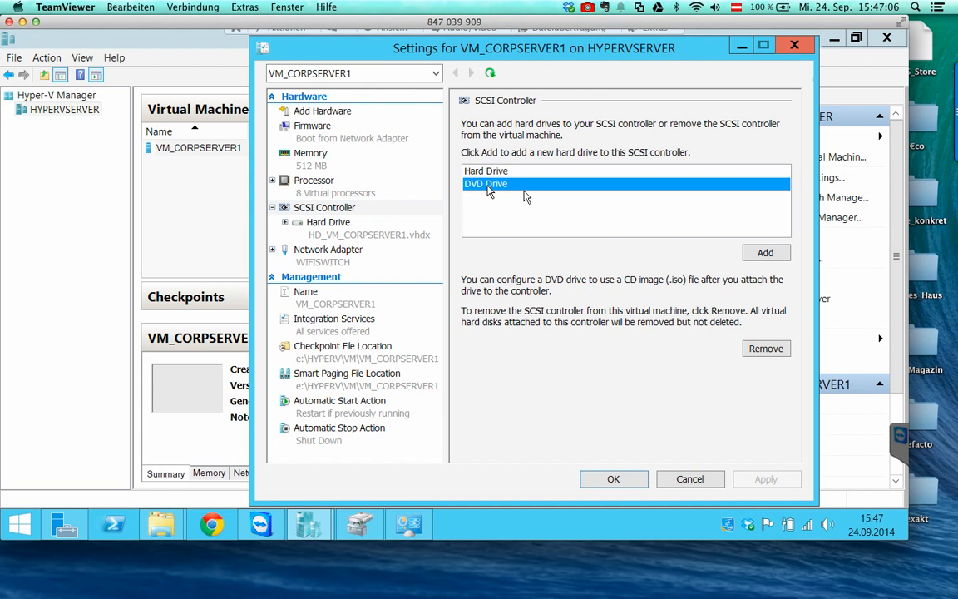
click(763, 252)
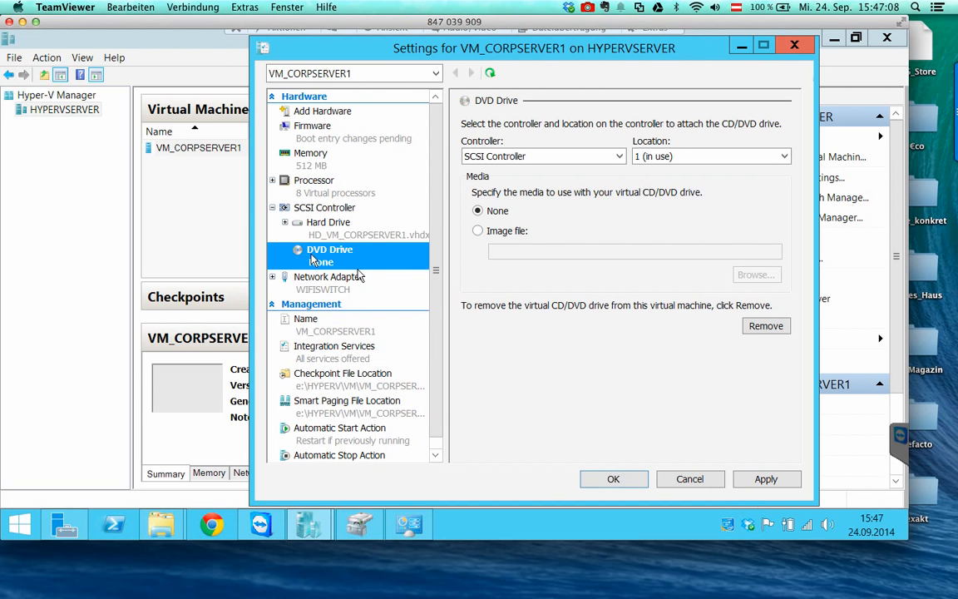
Attach the image en_windows_server_2012_r2_vl_with_update_x64_dvd_4065221.iso from E:\ISO to the DVD drive and apply the change.
click(505, 236)
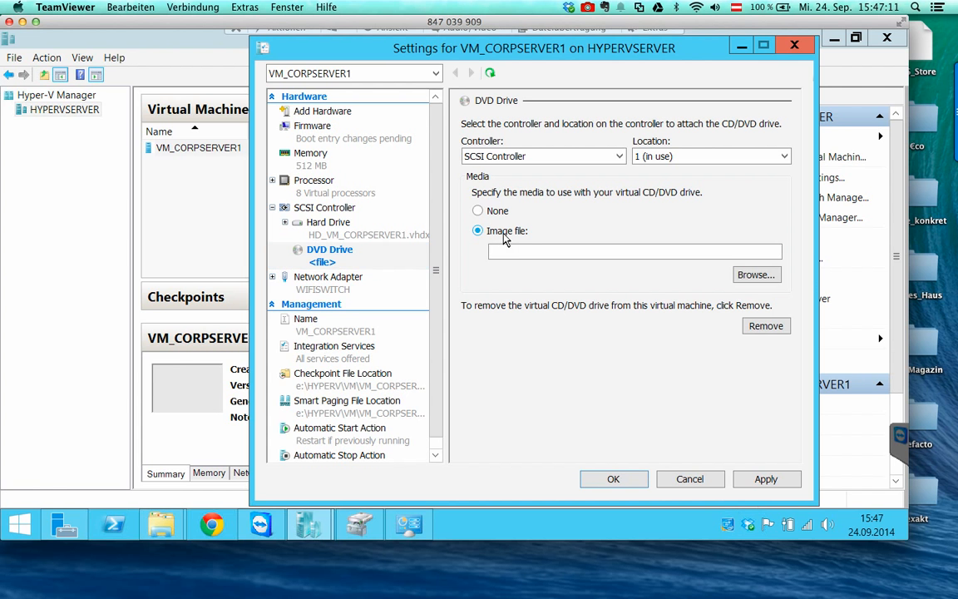
click(780, 278)
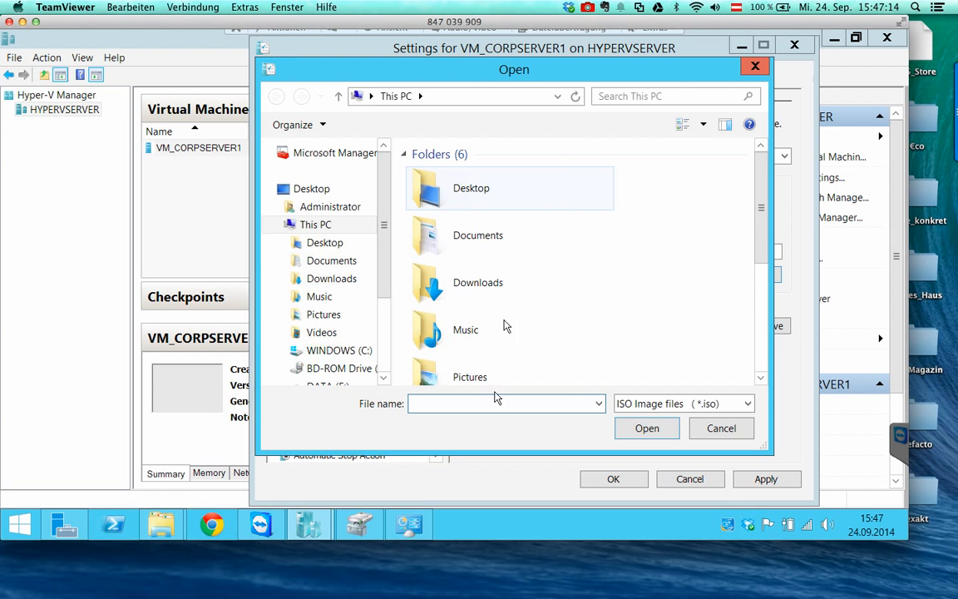
scroll(540, 333, down, 3)
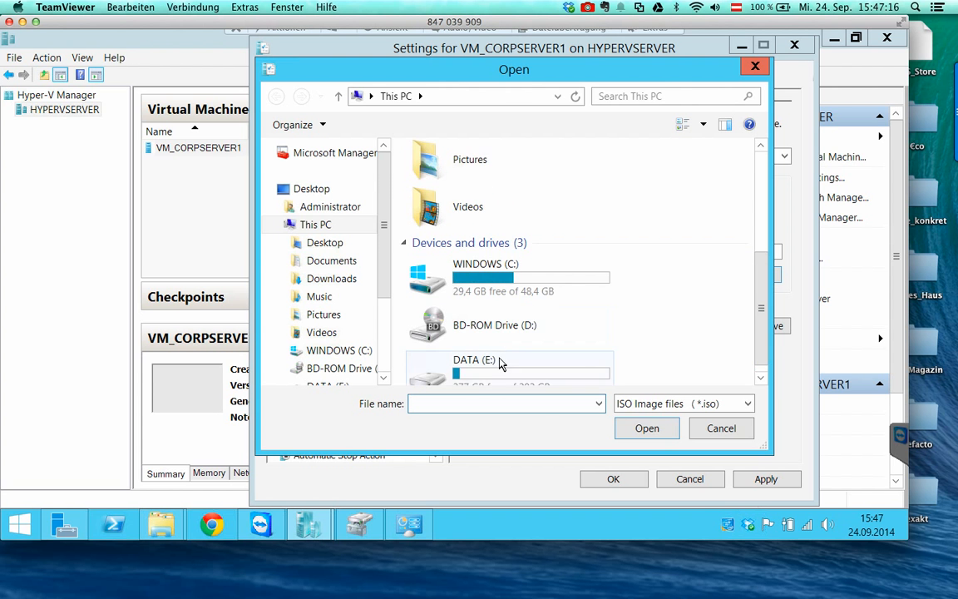
double_click(499, 364)
click(470, 212)
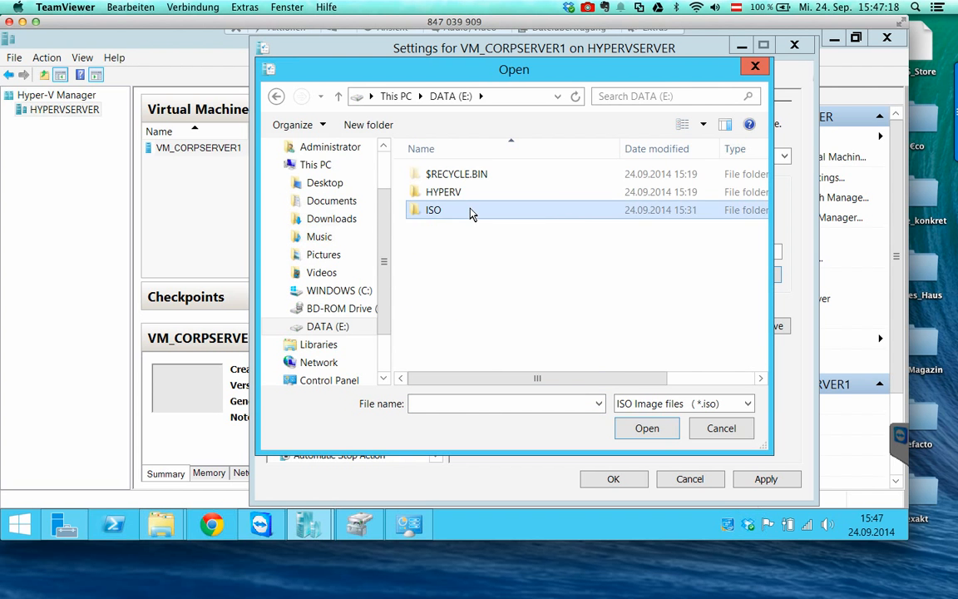
double_click(469, 212)
double_click(623, 148)
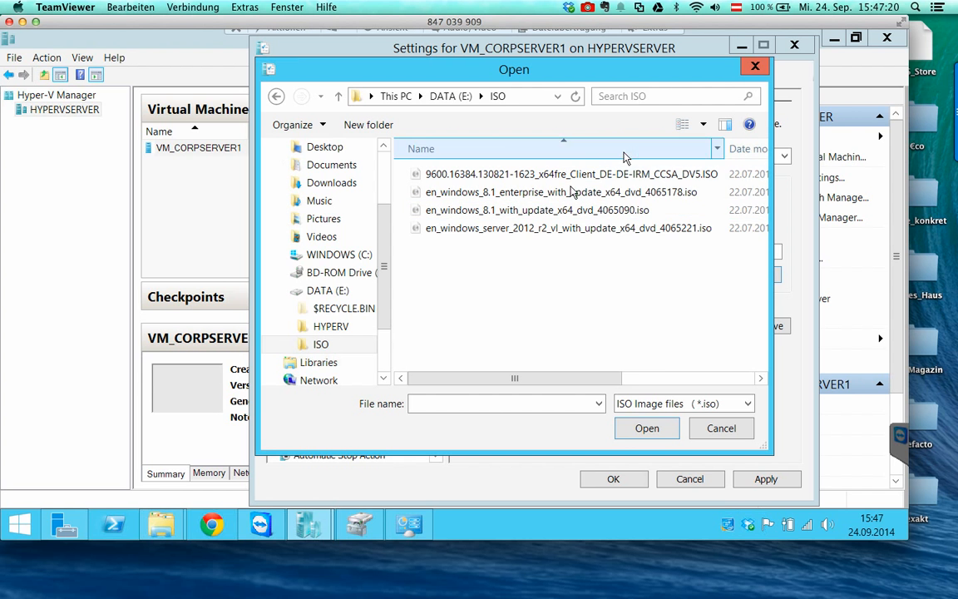
double_click(525, 230)
click(768, 479)
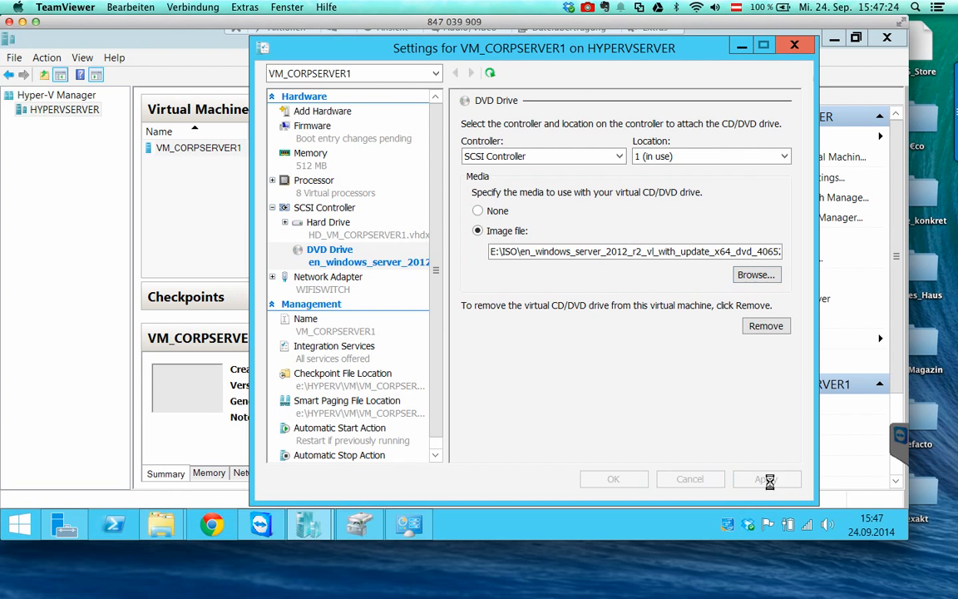
Move the DVD drive to first place in the virtual machine's firmware boot order.
click(330, 130)
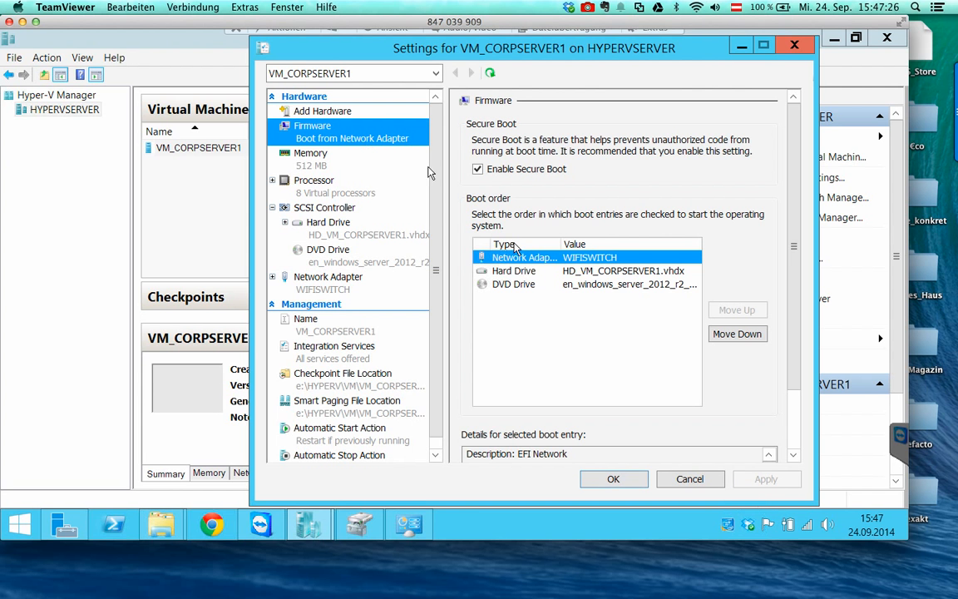
drag(790, 256, 791, 292)
click(580, 240)
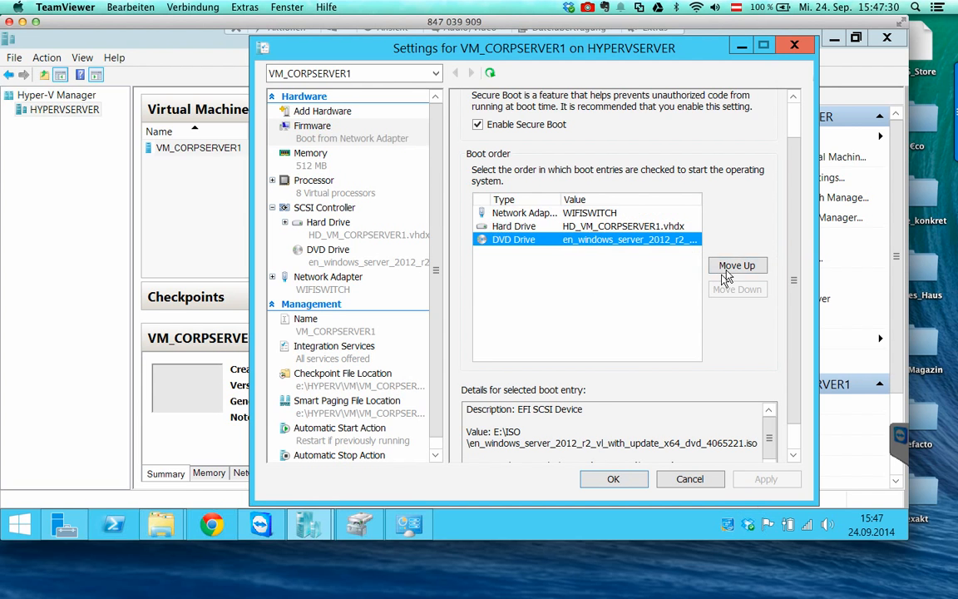
click(723, 271)
click(723, 271)
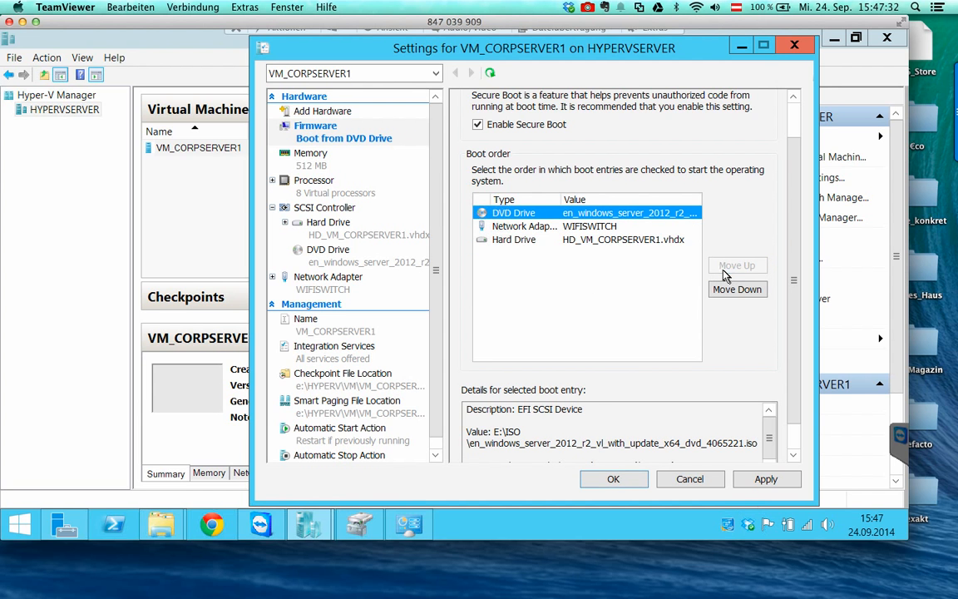
Move the network adapter below the hard drive in the boot order, apply the change, and close the settings.
click(602, 225)
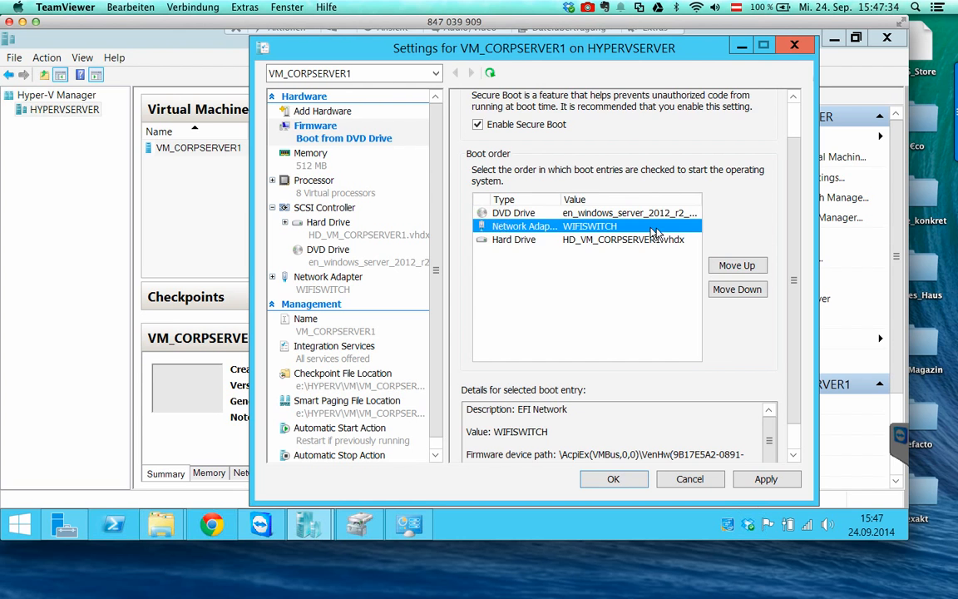
click(730, 289)
scroll(730, 295, down, 1)
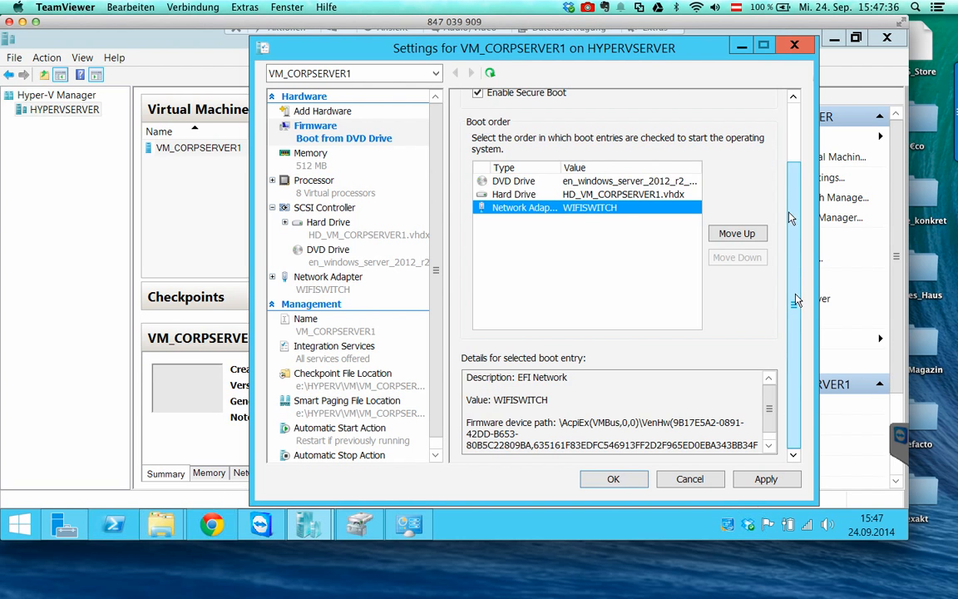
drag(794, 301, 788, 192)
click(764, 479)
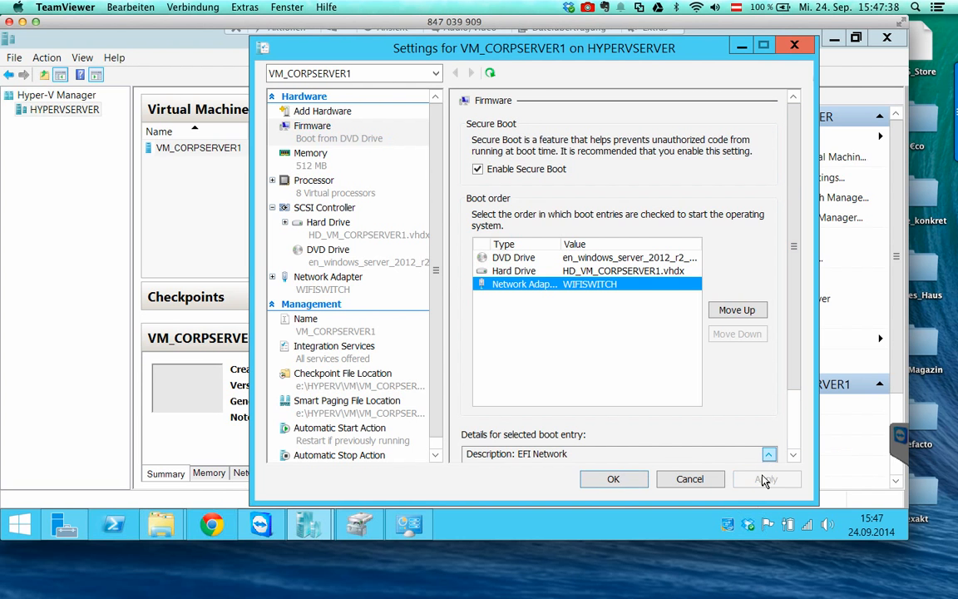
click(613, 479)
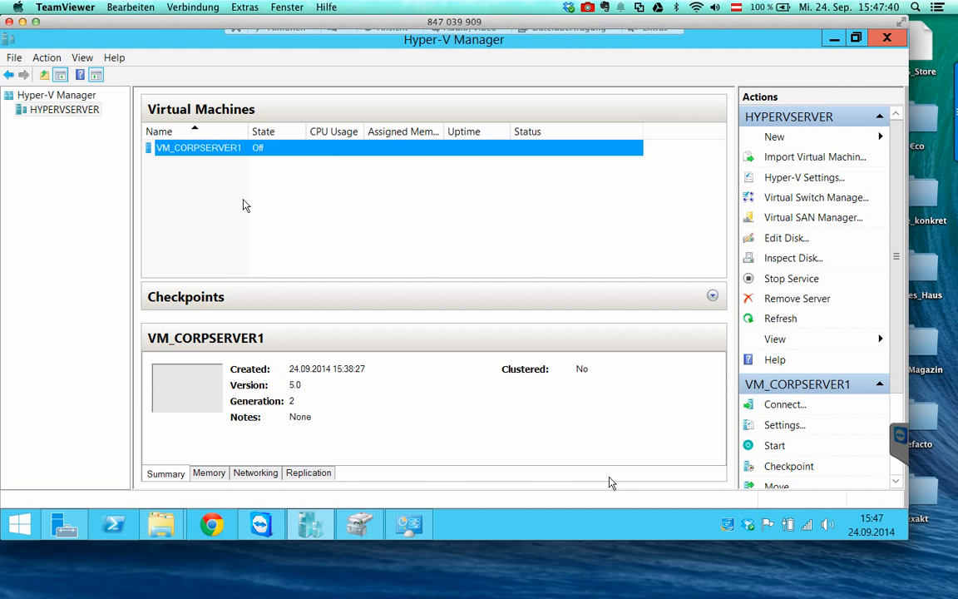
Connect to VM_CORPSERVER1 and set its network adapter's virtual switch to Not connected.
right_click(183, 156)
click(193, 159)
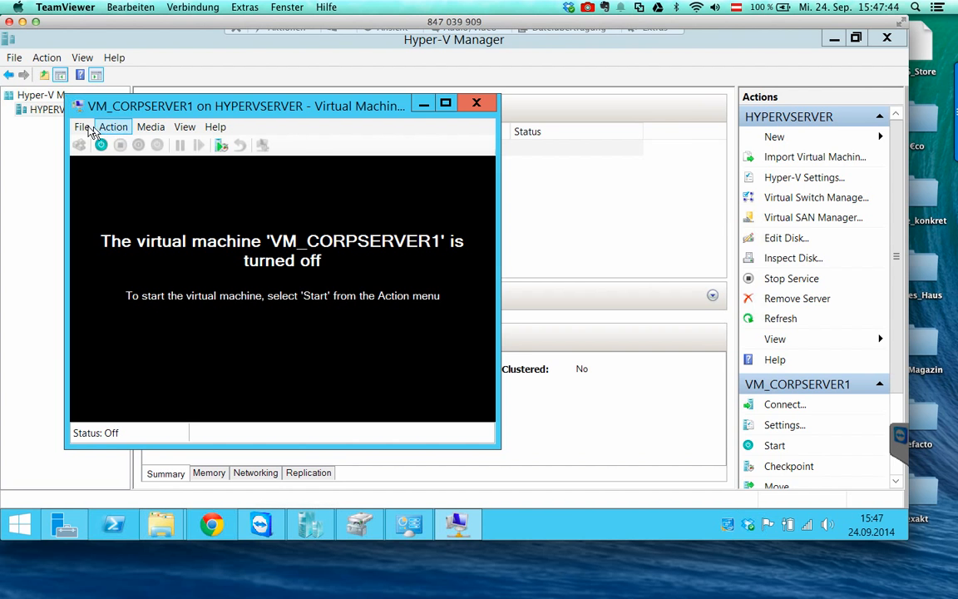
click(13, 56)
click(37, 73)
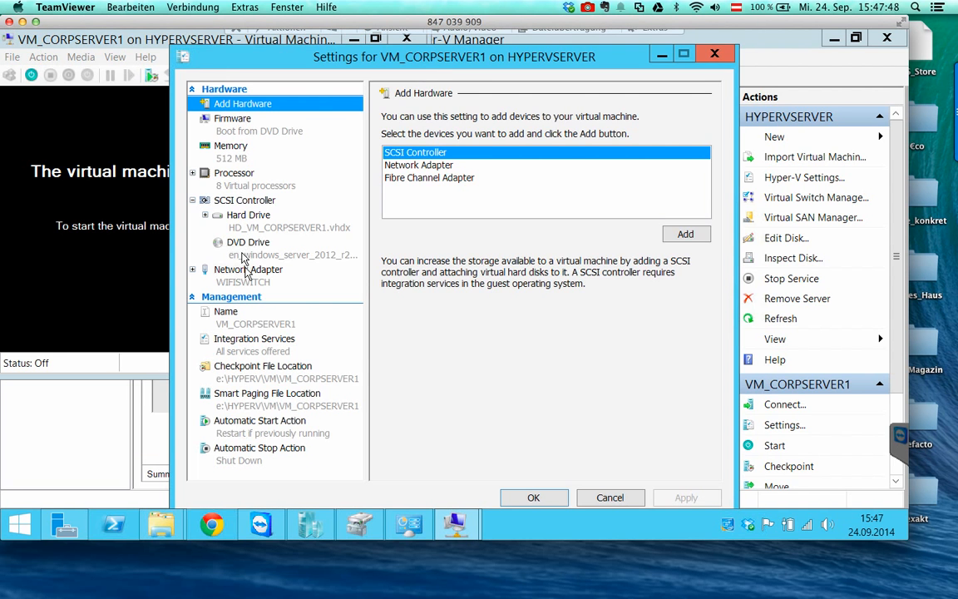
click(223, 270)
click(416, 161)
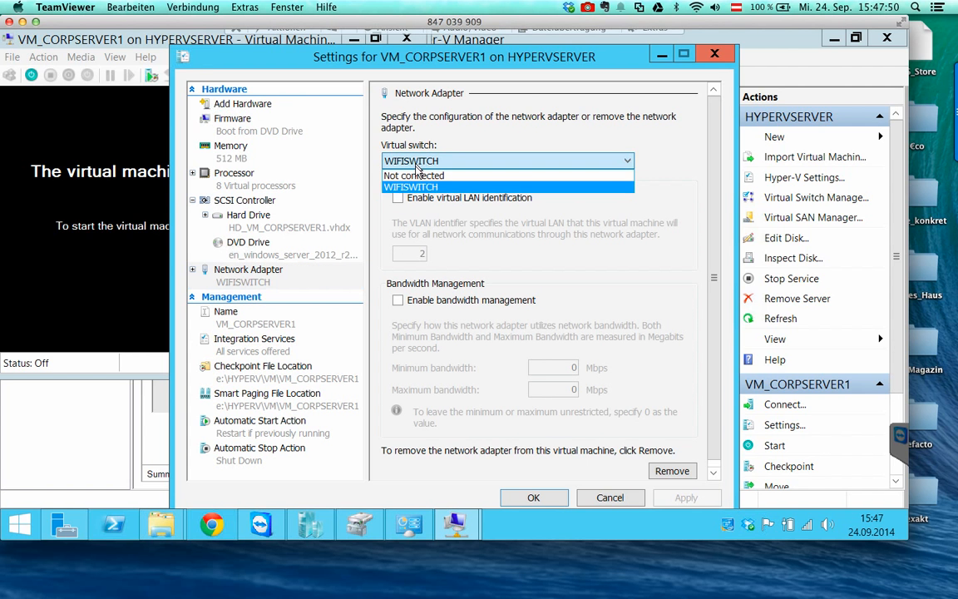
click(417, 173)
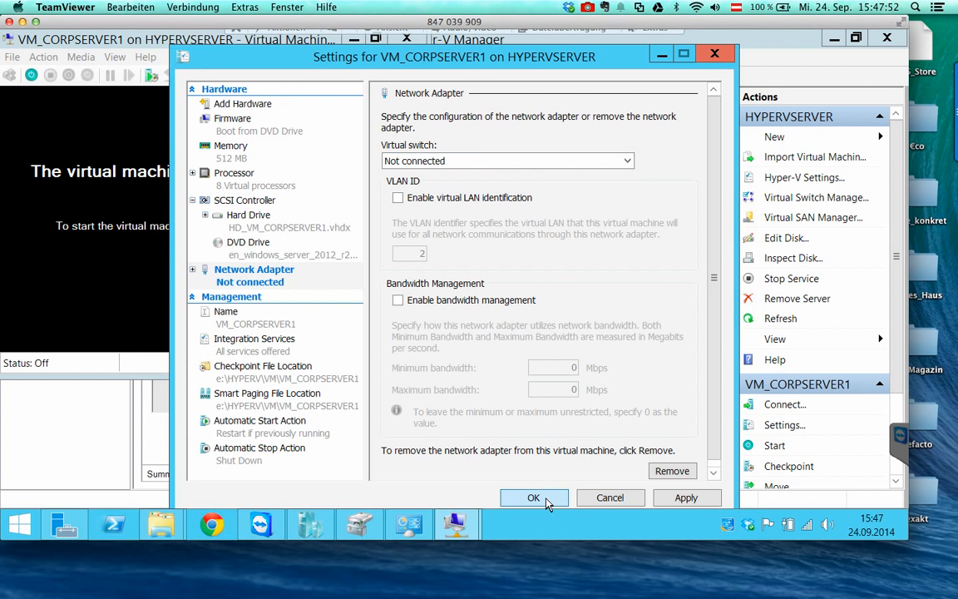
click(542, 500)
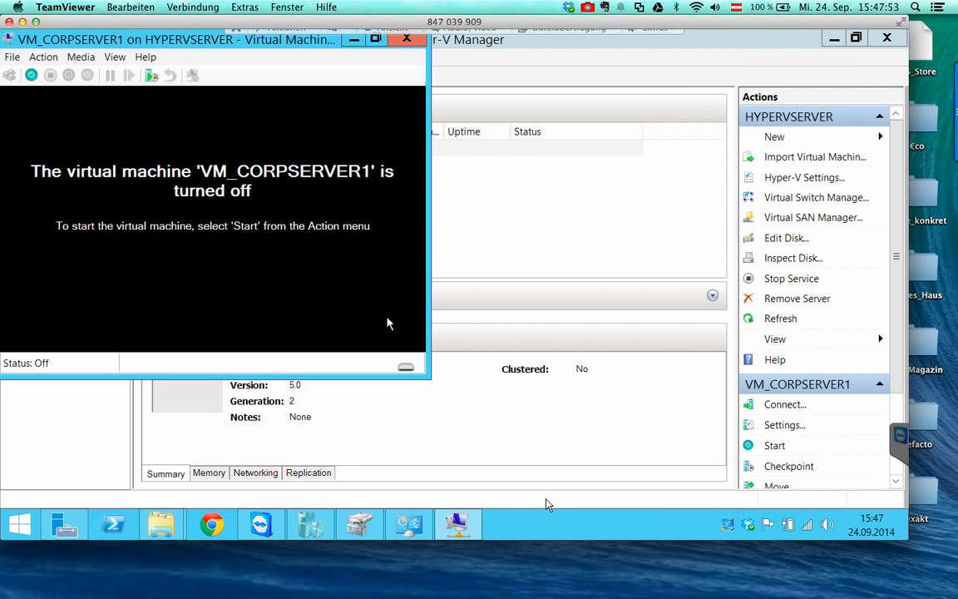
Start the virtual machine and boot it from the DVD into Windows Setup.
click(31, 75)
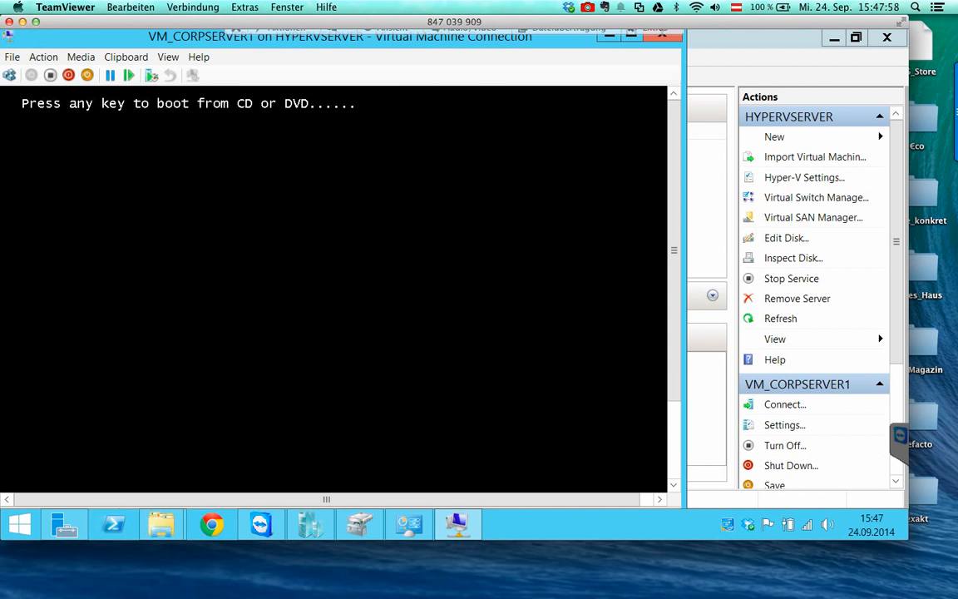
key(Return)
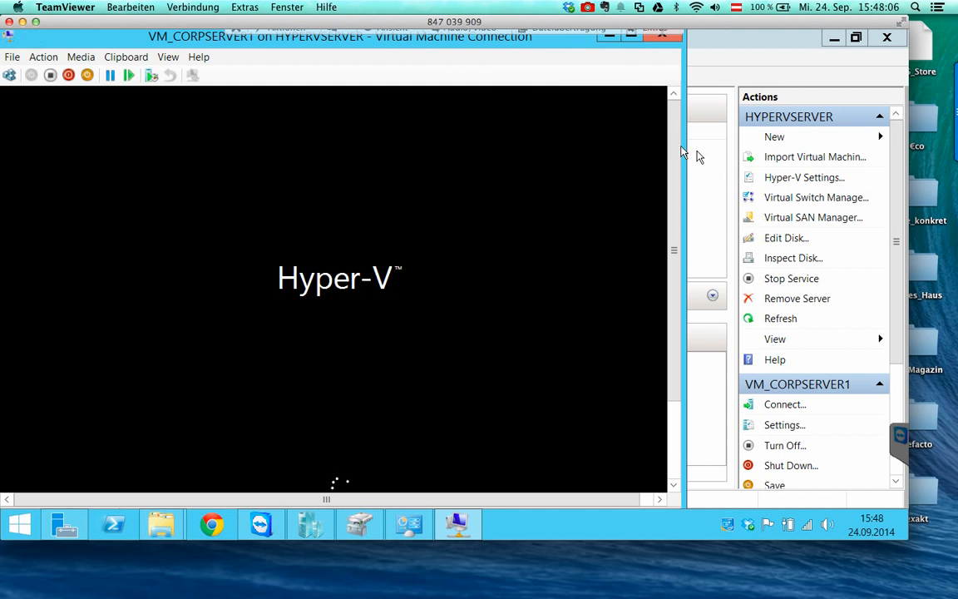
drag(677, 154, 677, 283)
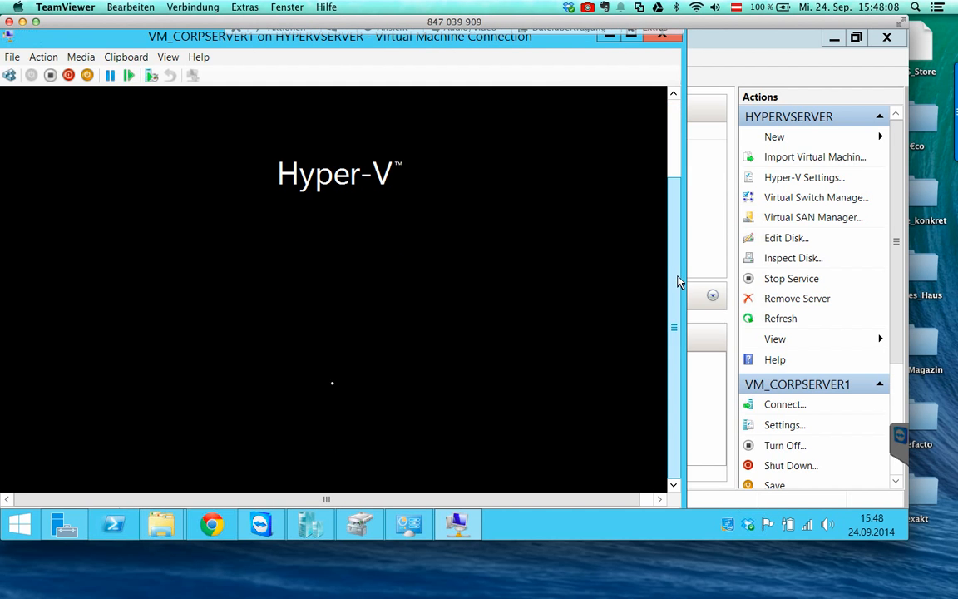
drag(677, 242, 673, 133)
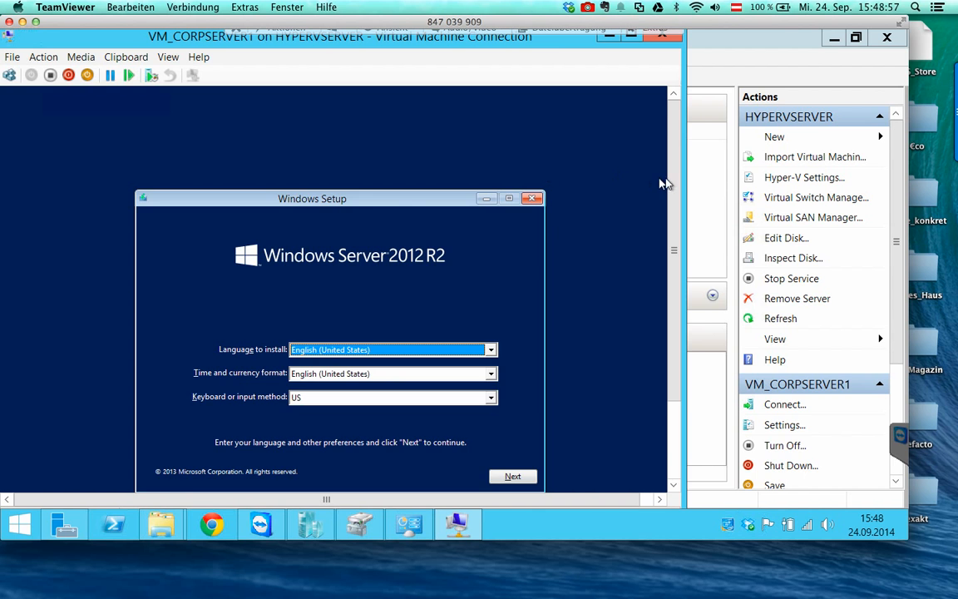
drag(675, 183, 668, 242)
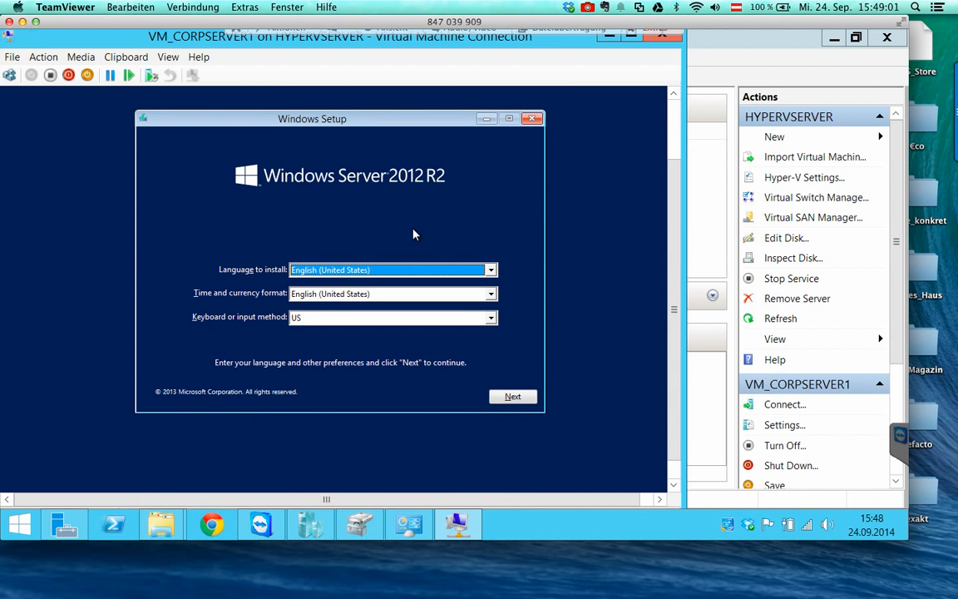
Set the time and currency format to German (Austria) with the German keyboard, and begin the Windows Server installation.
key(Tab)
text(ger)
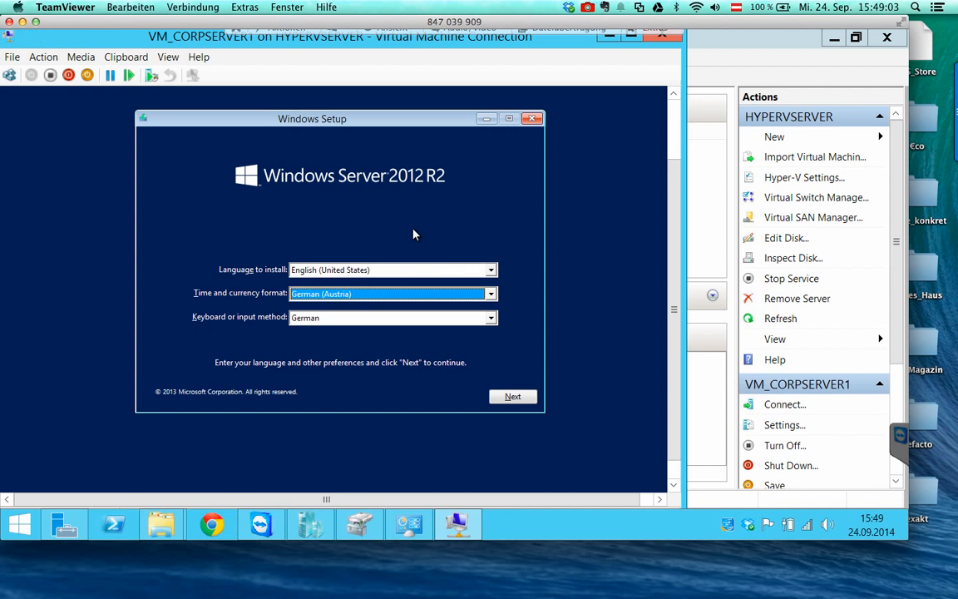
key(Tab)
key(Tab)
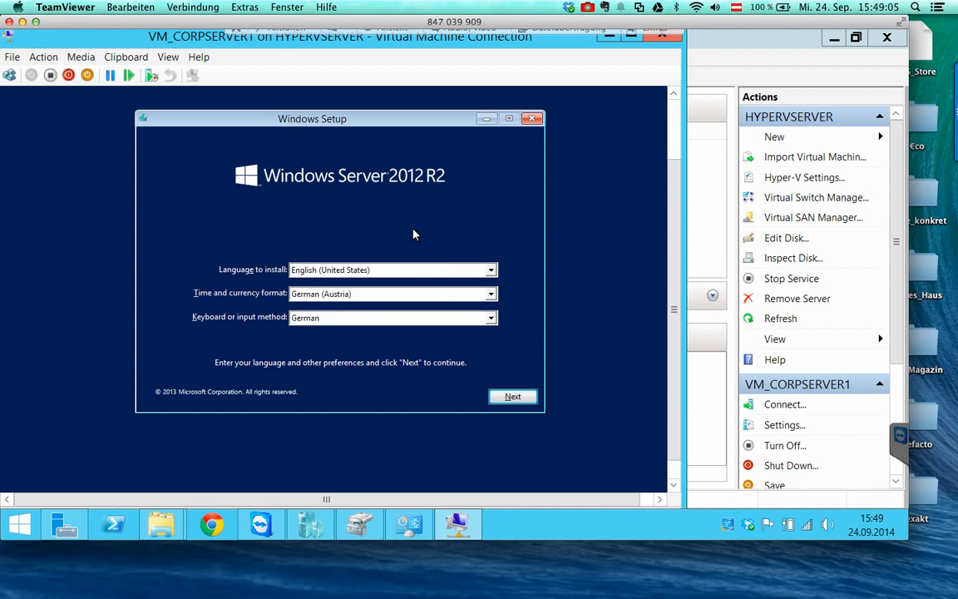
key(alt+n)
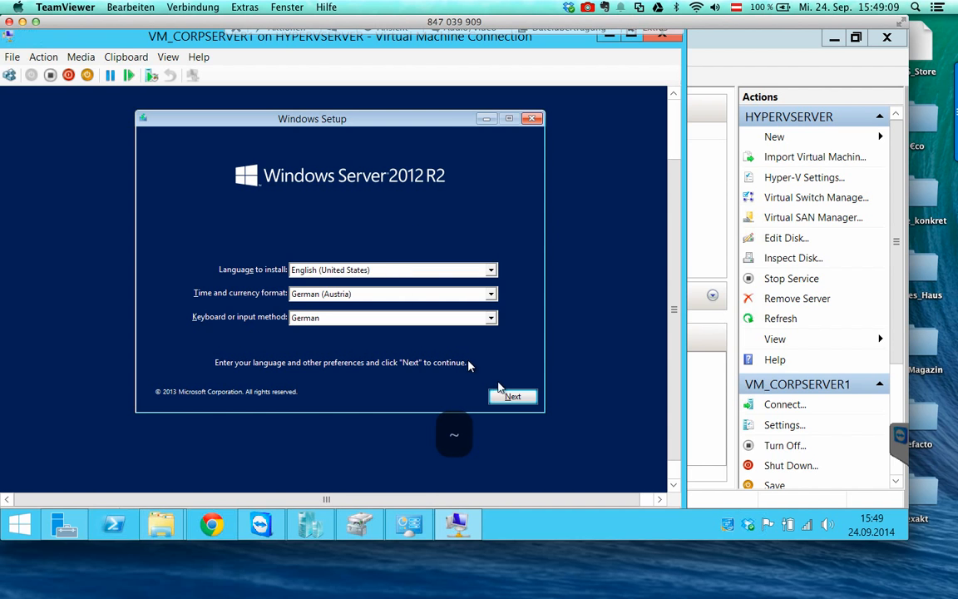
click(512, 398)
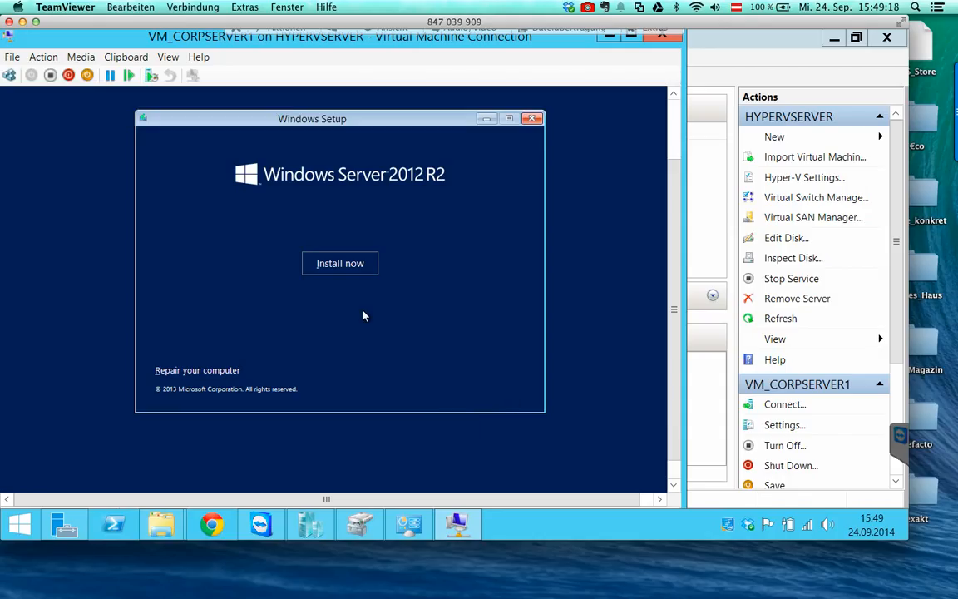
click(333, 265)
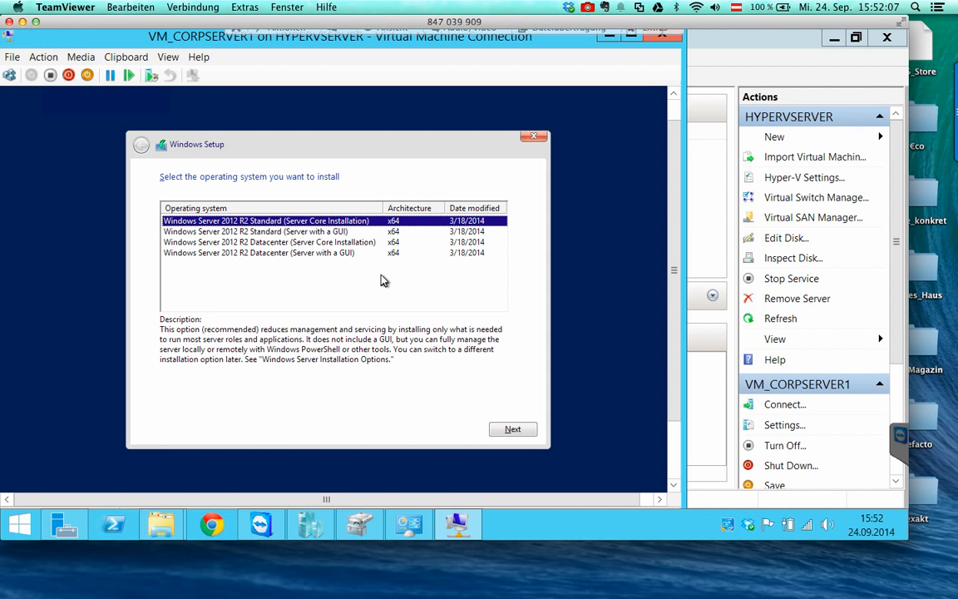
Choose Windows Server 2012 R2 Datacenter (Server with a GUI) as the operating system to install.
key(Down)
key(Up)
key(Down)
key(Down)
key(Up)
key(Down)
key(Down)
key(Up)
key(Up)
key(Up)
key(Down)
key(Down)
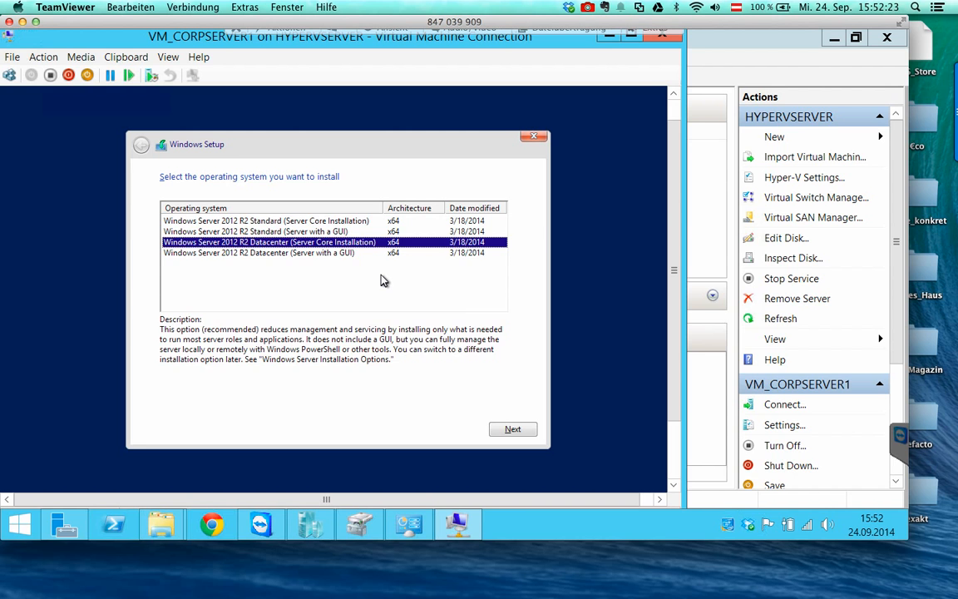
key(Down)
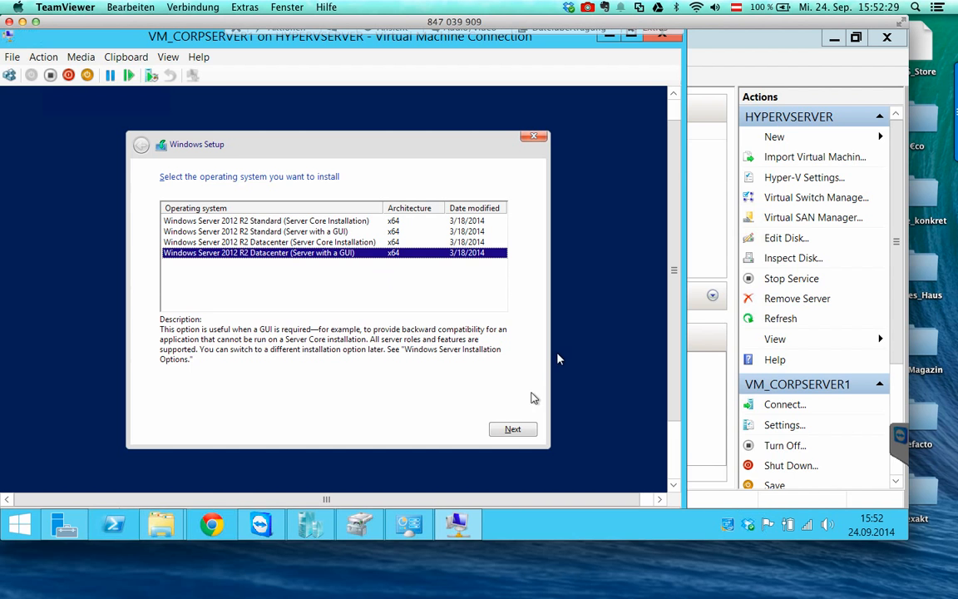
click(508, 427)
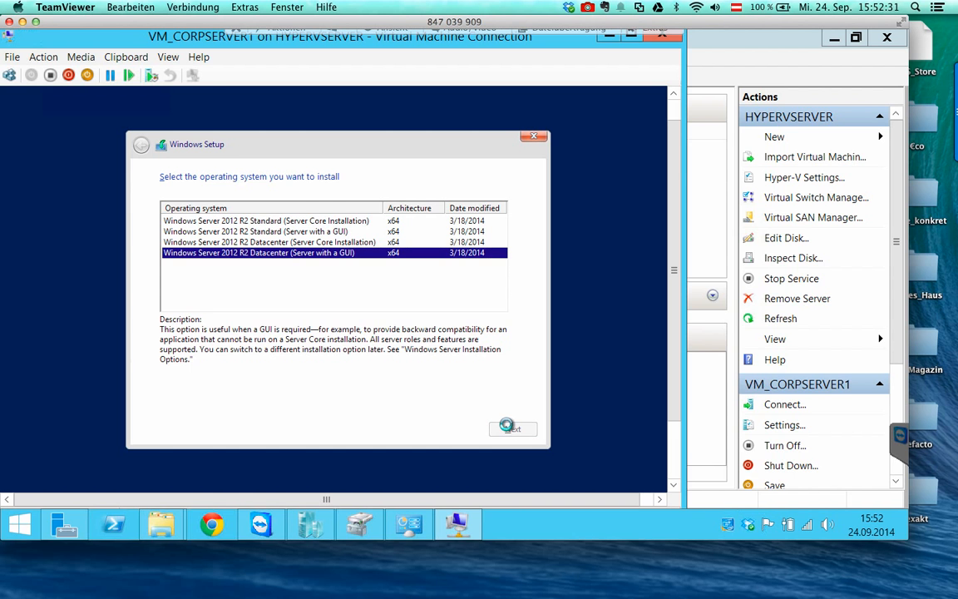
Accept the license terms and start a custom installation on the unallocated space of Drive 0.
click(223, 399)
click(514, 429)
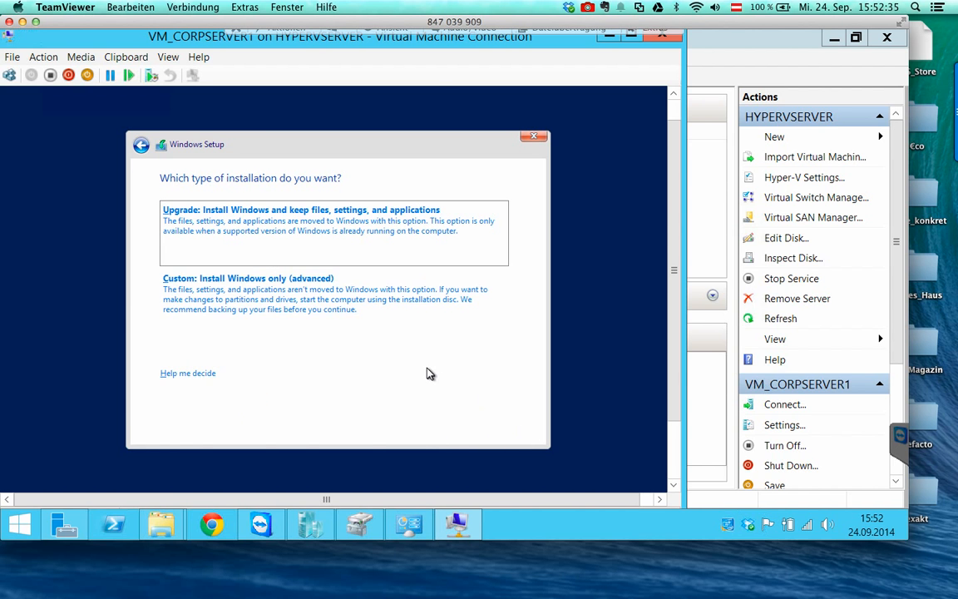
click(217, 301)
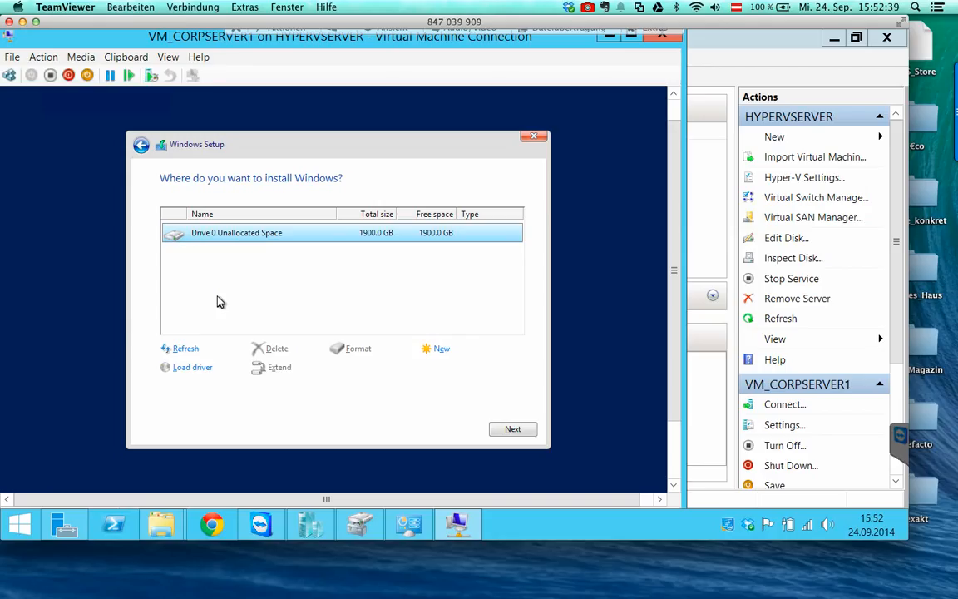
click(191, 353)
click(512, 429)
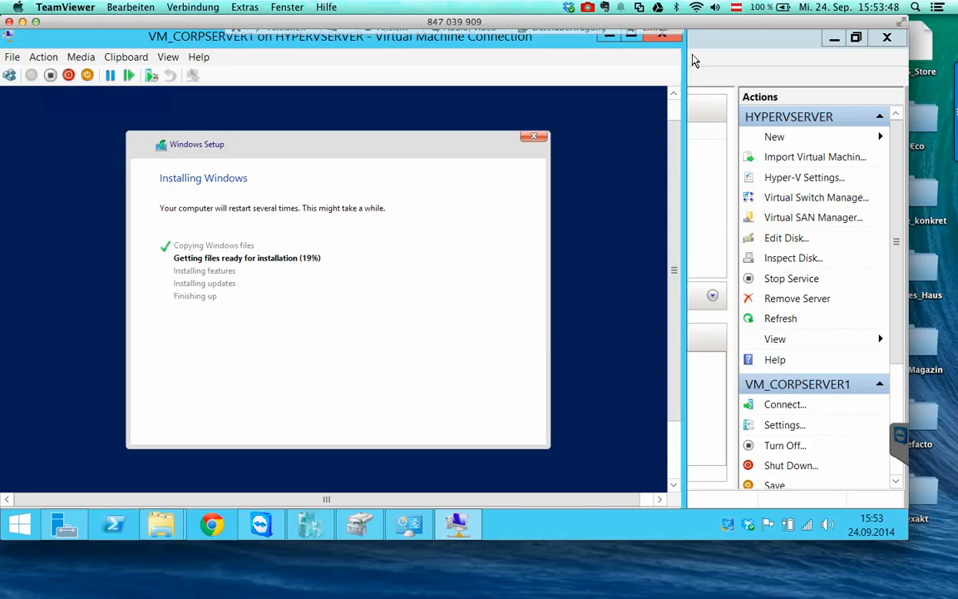
Review the firmware boot order and the dynamic memory settings of VM_CORPSERVER1, and close its settings without changes.
click(11, 56)
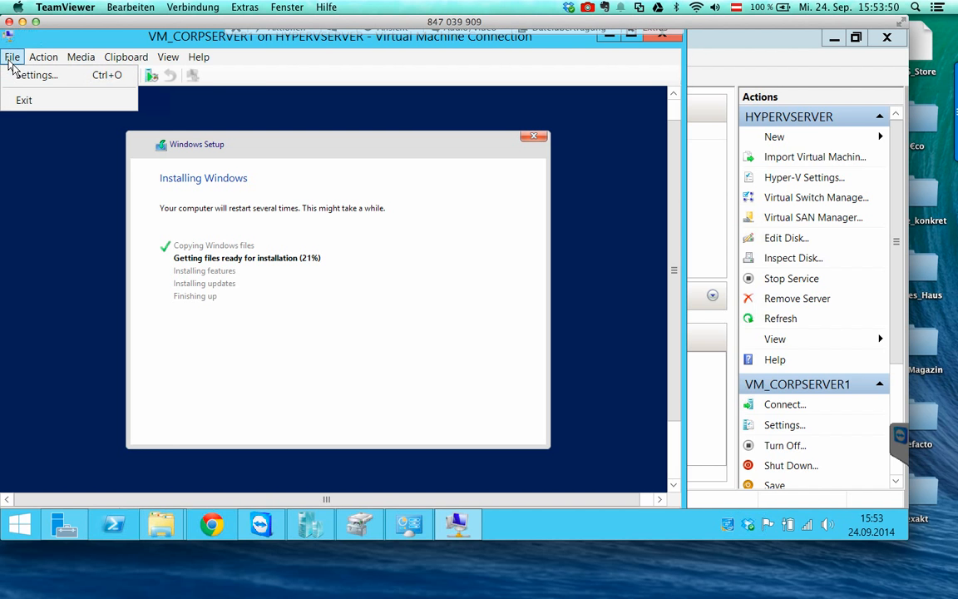
click(33, 74)
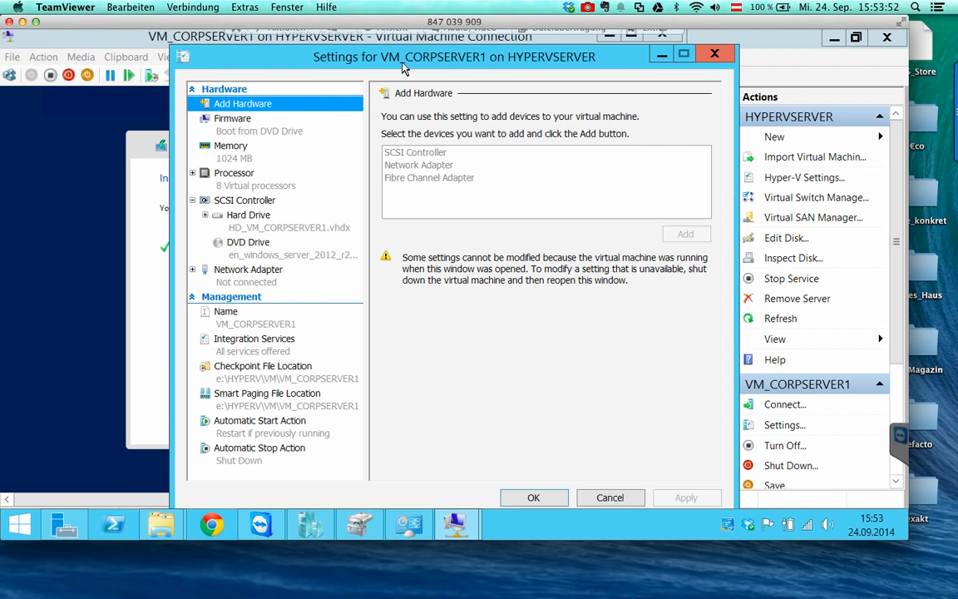
click(306, 123)
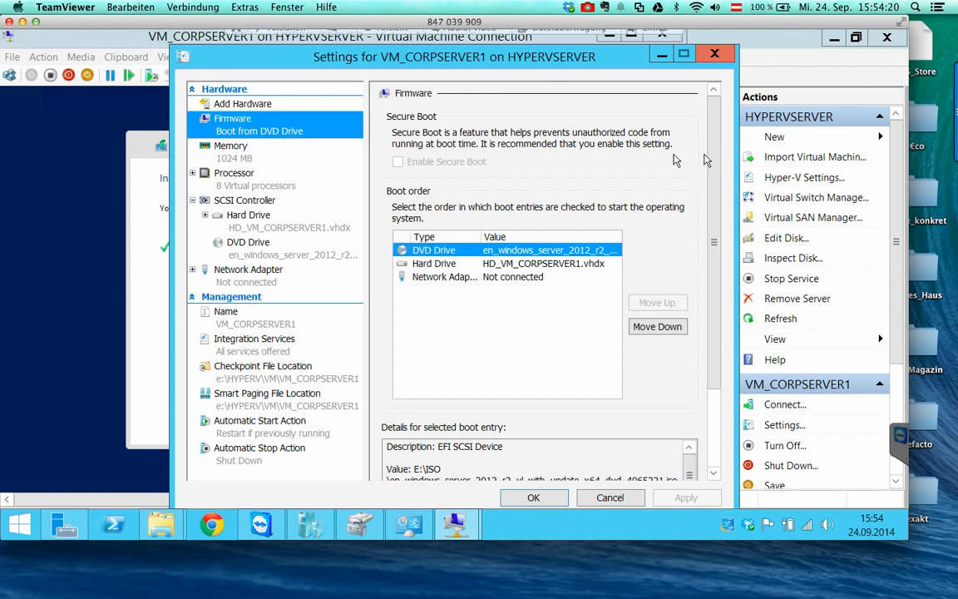
drag(714, 155, 711, 266)
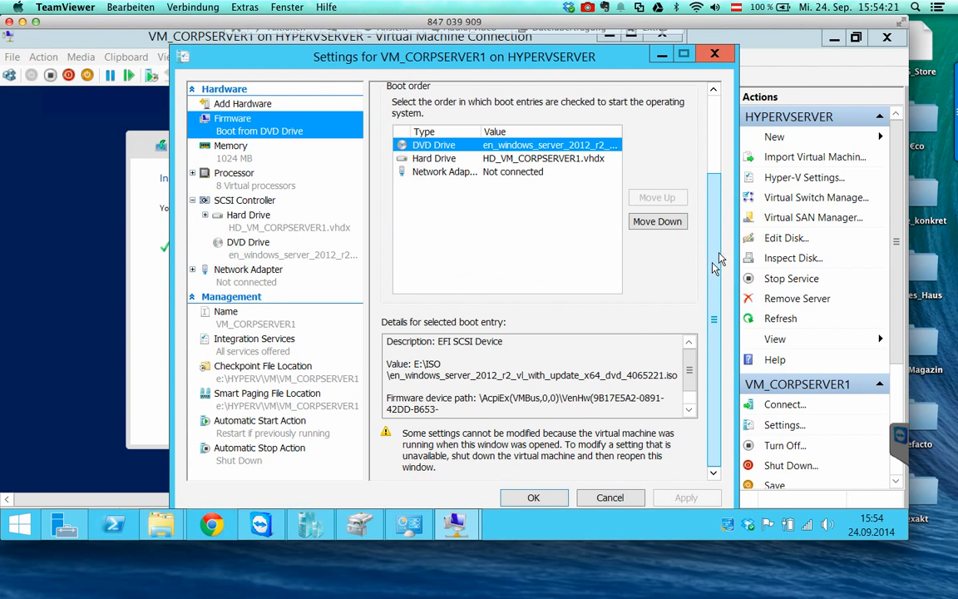
click(268, 156)
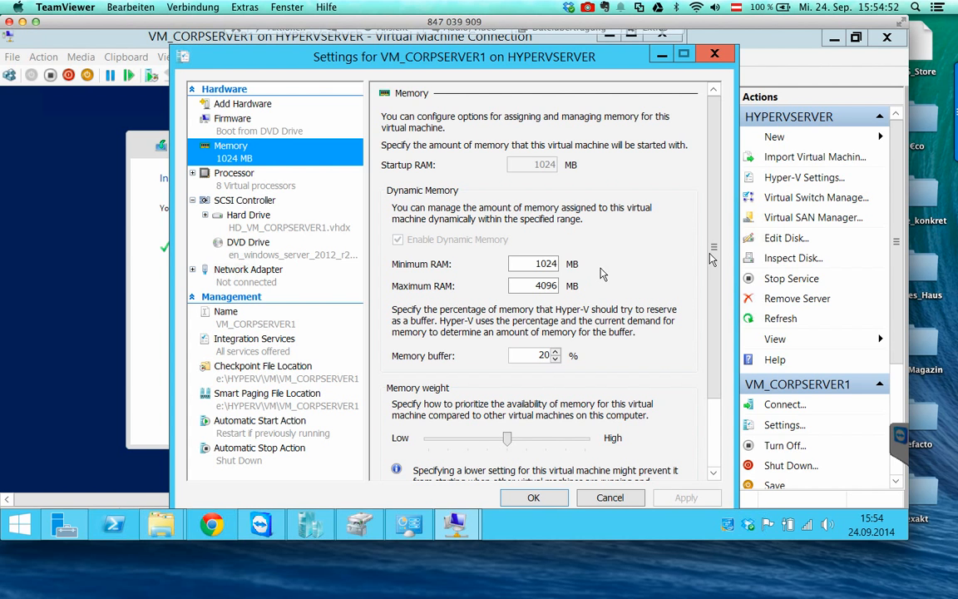
scroll(456, 305, down, 2)
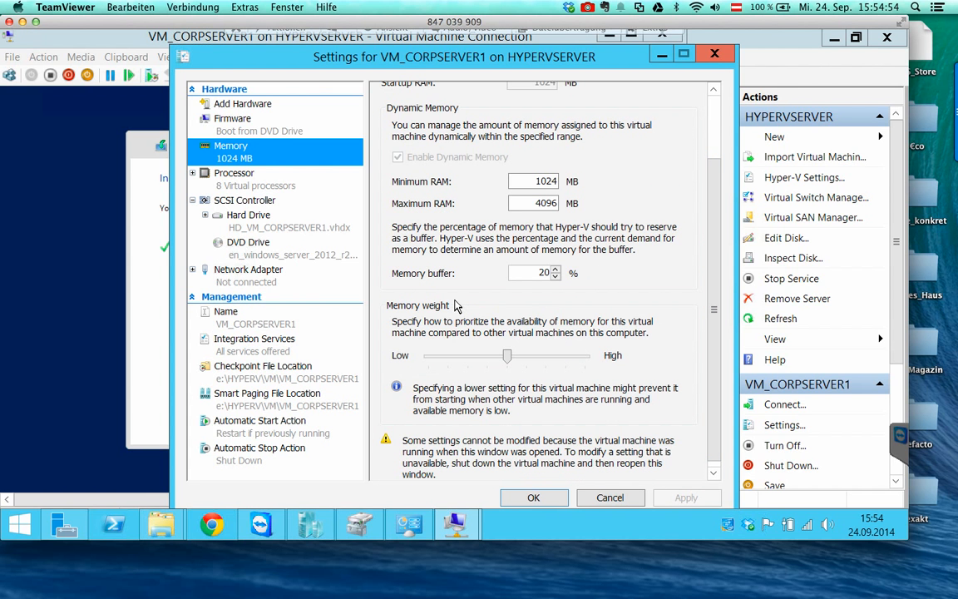
scroll(455, 306, up, 2)
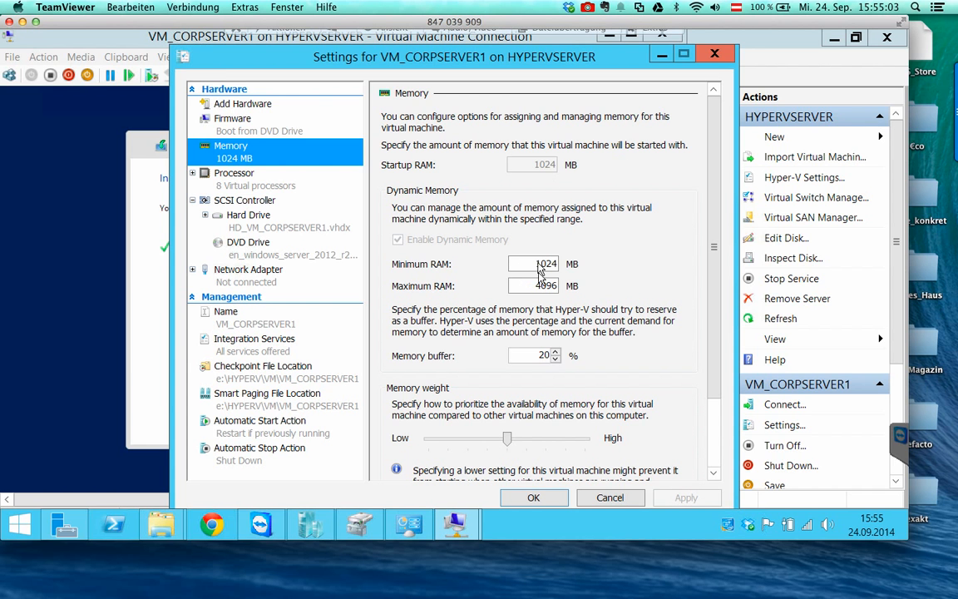
click(231, 118)
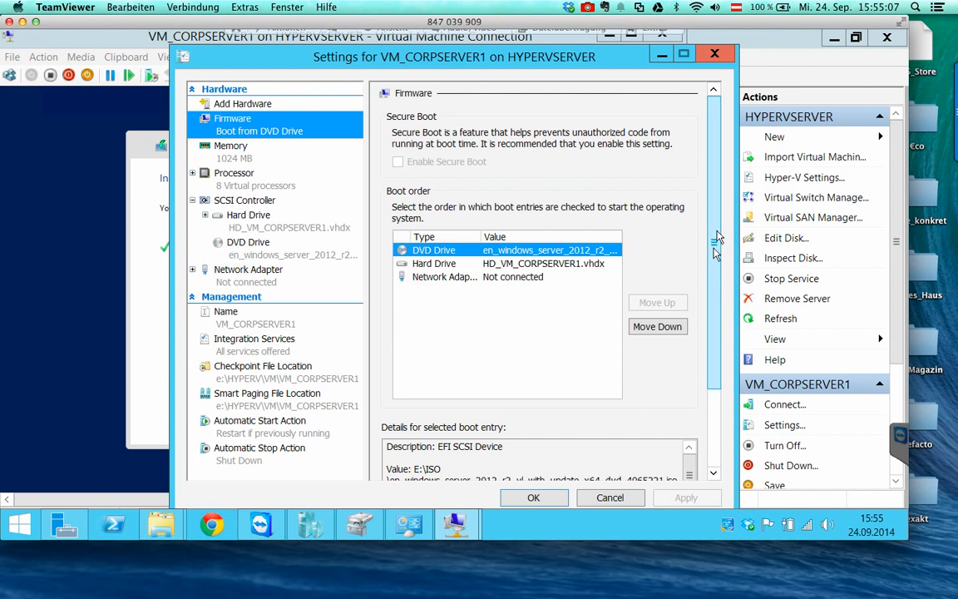
drag(714, 241, 715, 297)
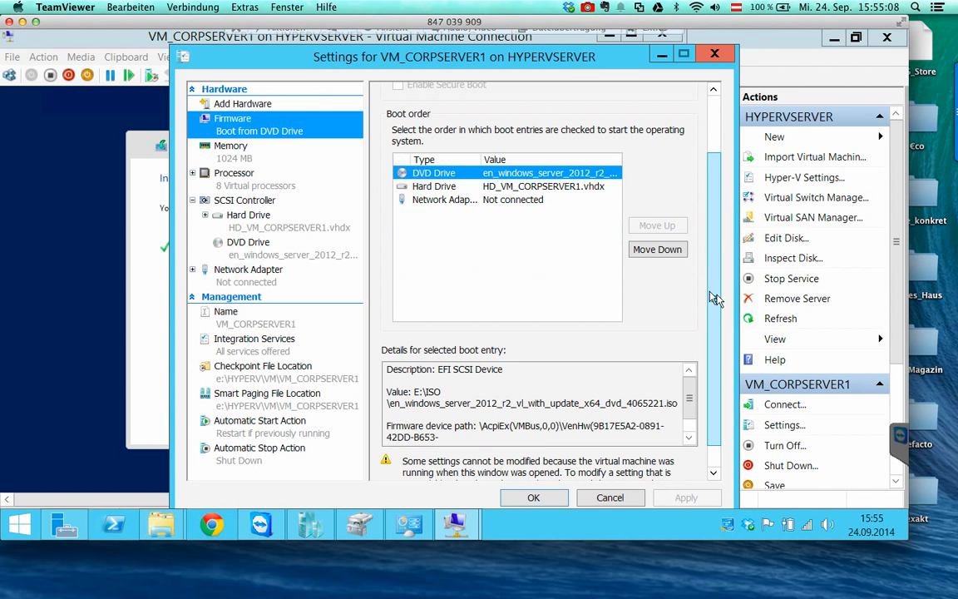
click(608, 498)
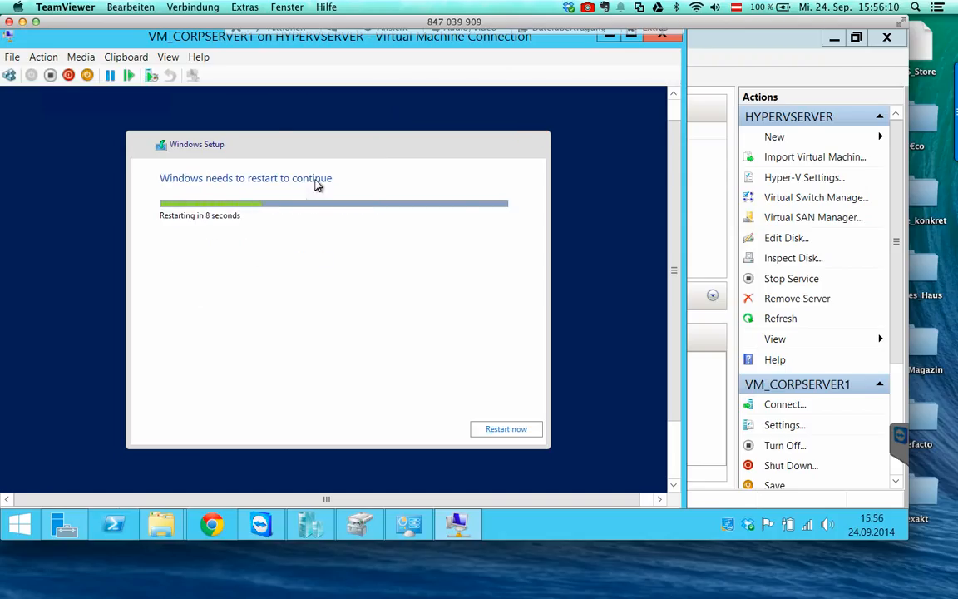
Eject the Windows Server 2012 R2 ISO from the virtual machine's DVD drive as Windows Setup restarts.
click(81, 57)
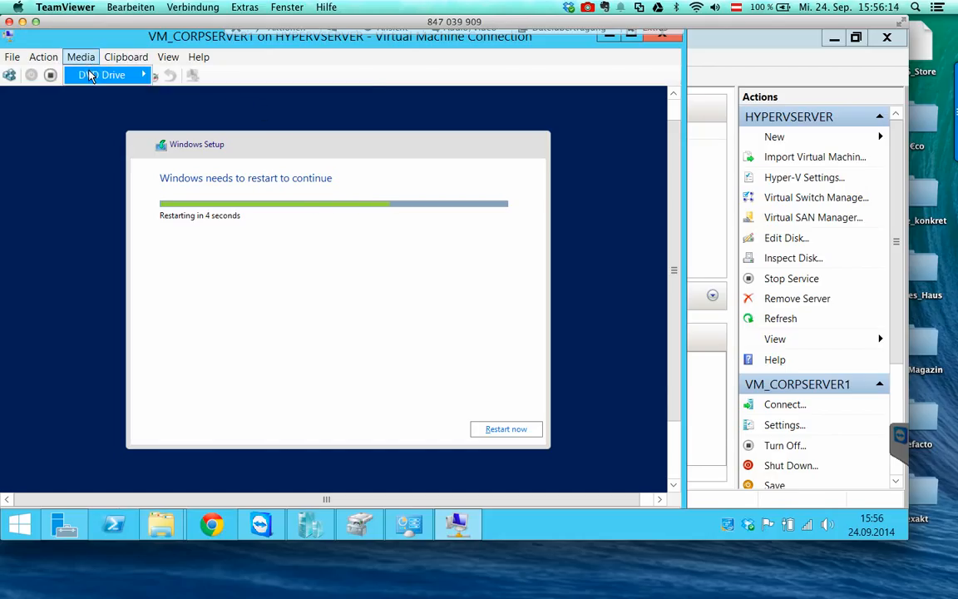
mouse_move(113, 75)
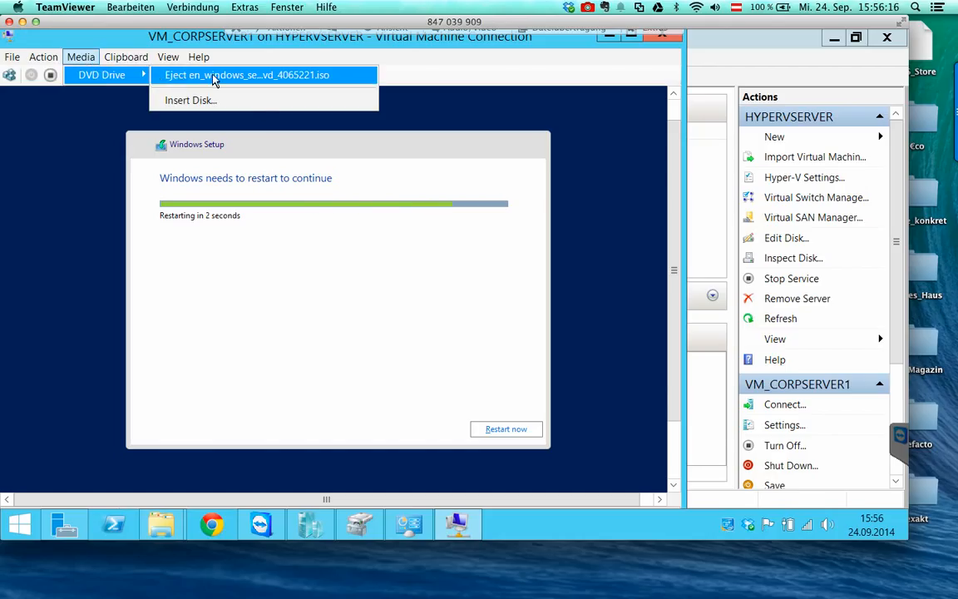
click(213, 76)
click(81, 56)
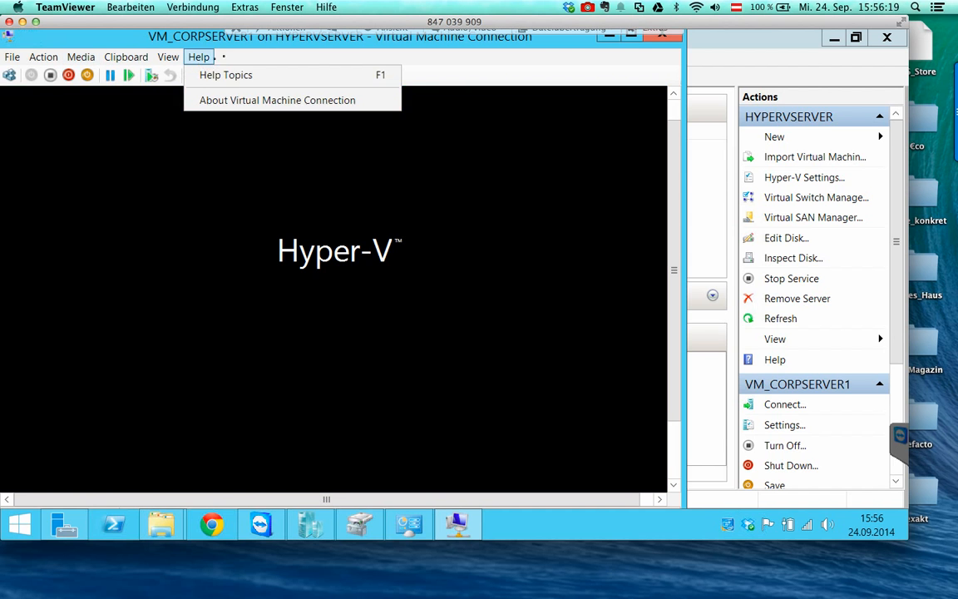
click(222, 57)
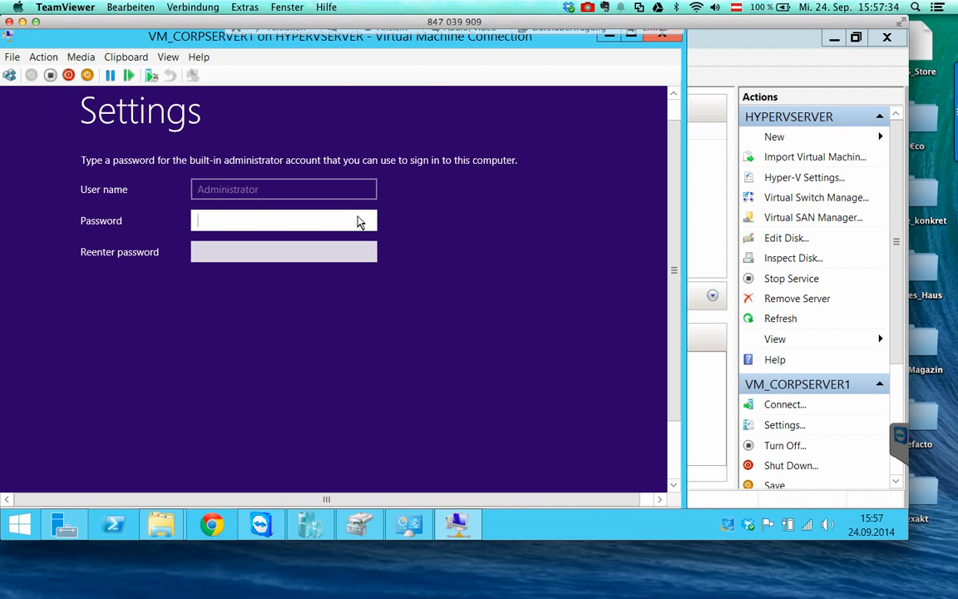
Try to finish the built-in administrator account setup with both password fields left empty.
drag(672, 235, 637, 154)
scroll(642, 274, down, 3)
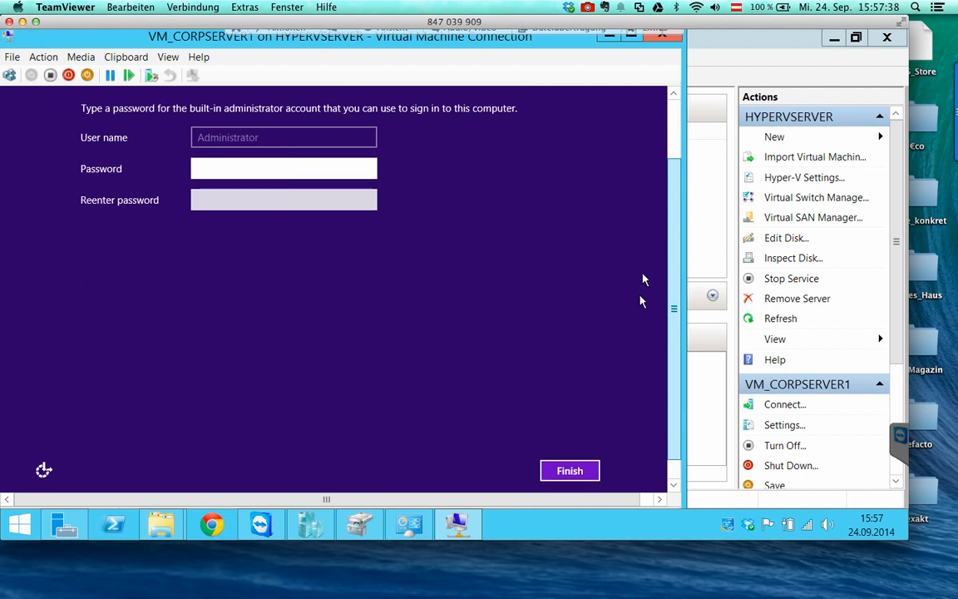
click(555, 449)
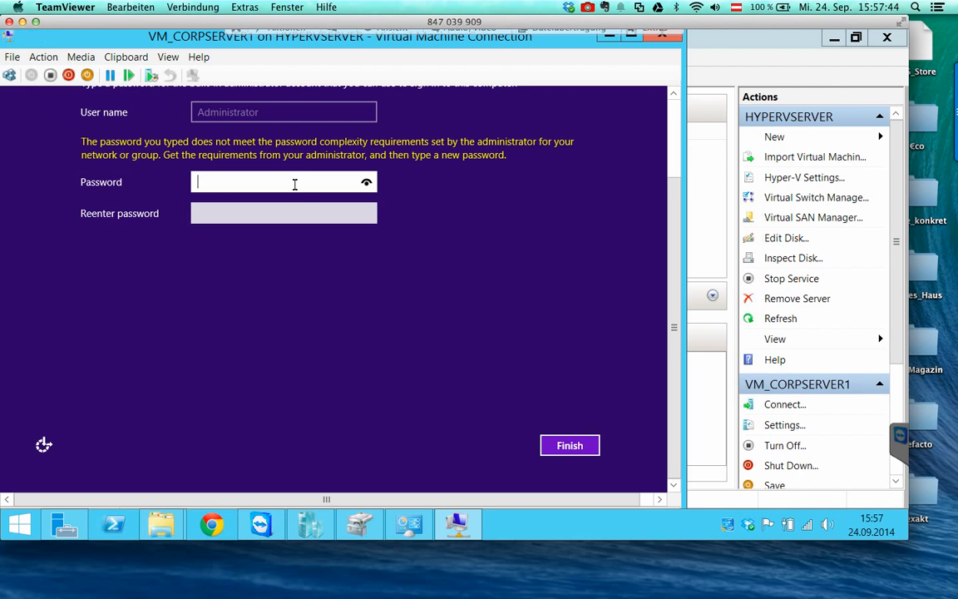
Enter and re-enter the administrator password, check it in plain text, and finish the account setup.
text(**********)
key(Tab)
text(**********)
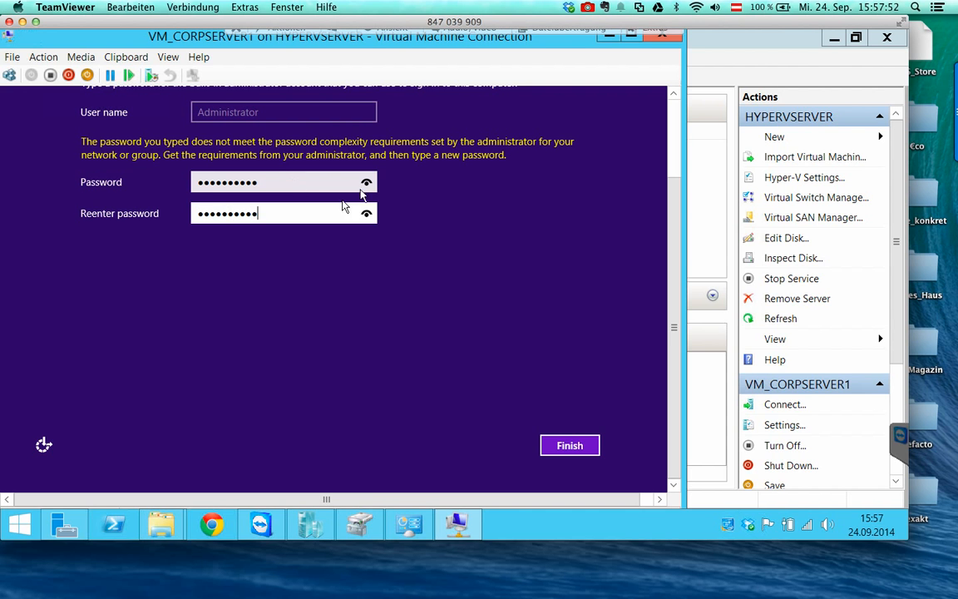
click(367, 183)
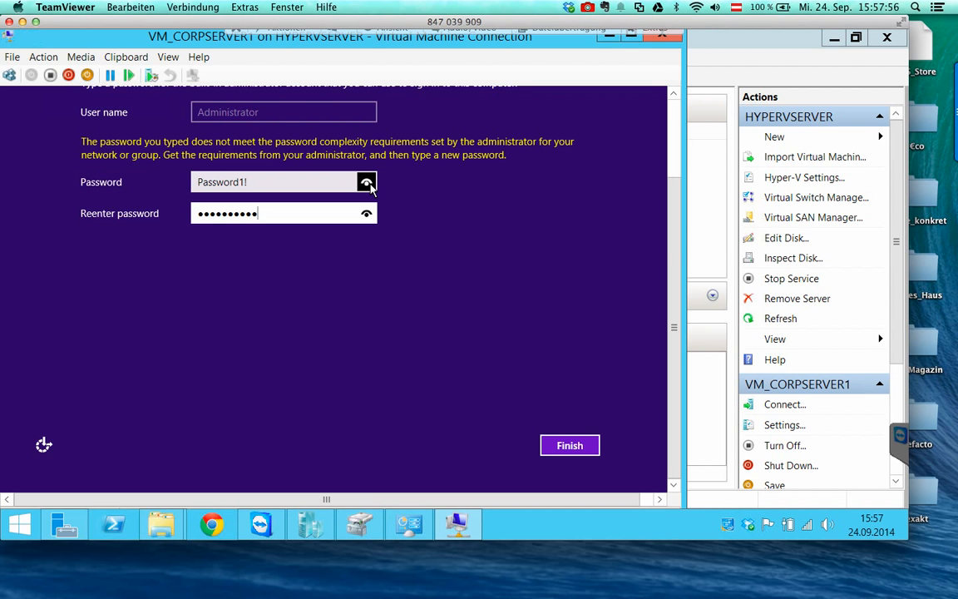
click(366, 183)
click(555, 445)
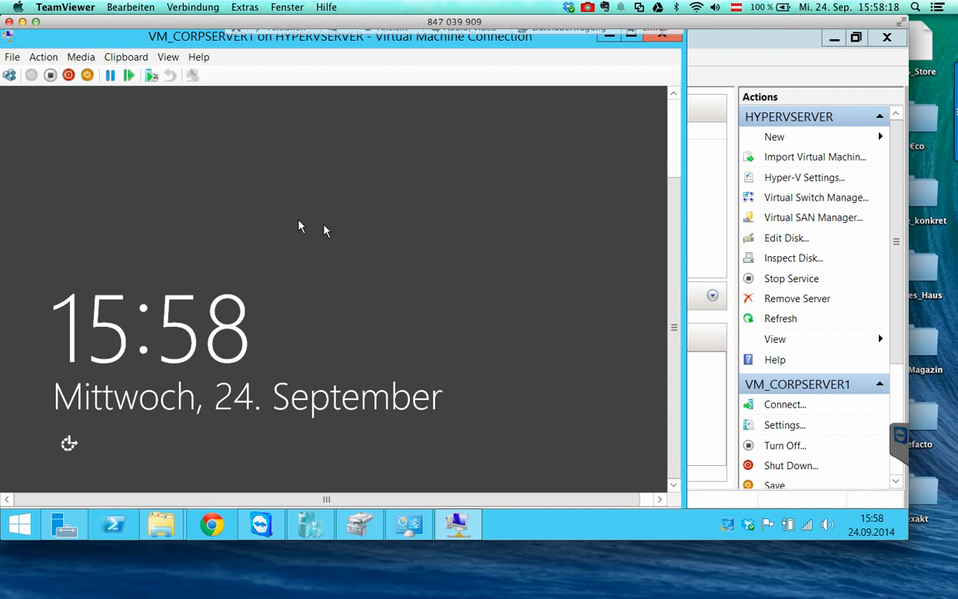
Send Ctrl+Alt+Delete to the virtual machine and sign in as Administrator with the account password.
drag(670, 252, 672, 137)
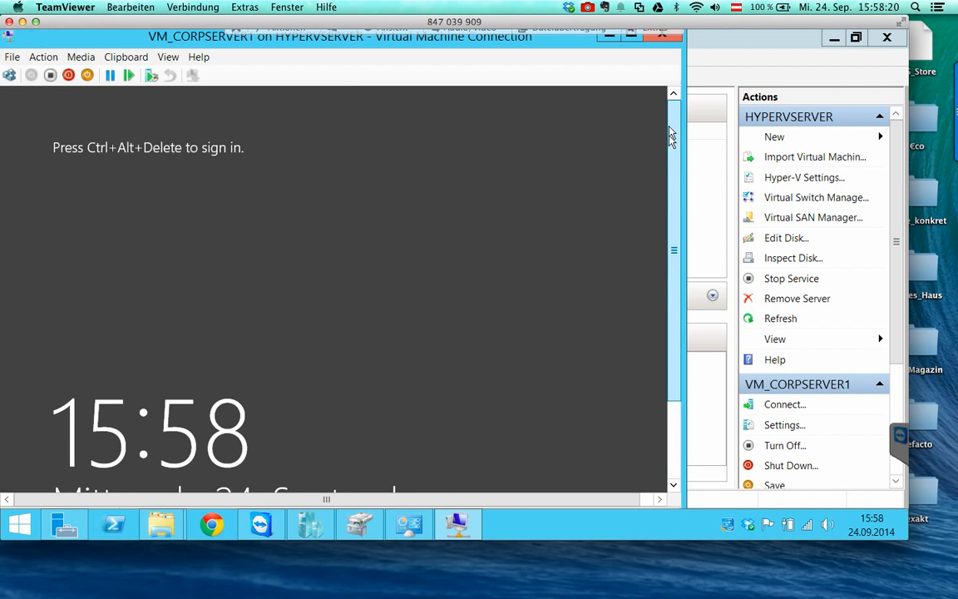
click(10, 77)
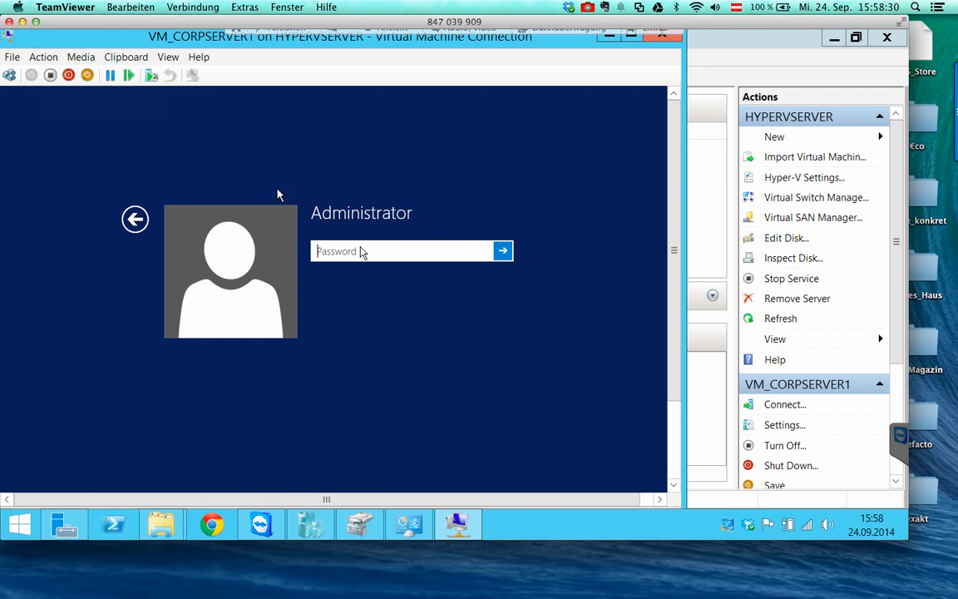
text(•••••••••)
key(Return)
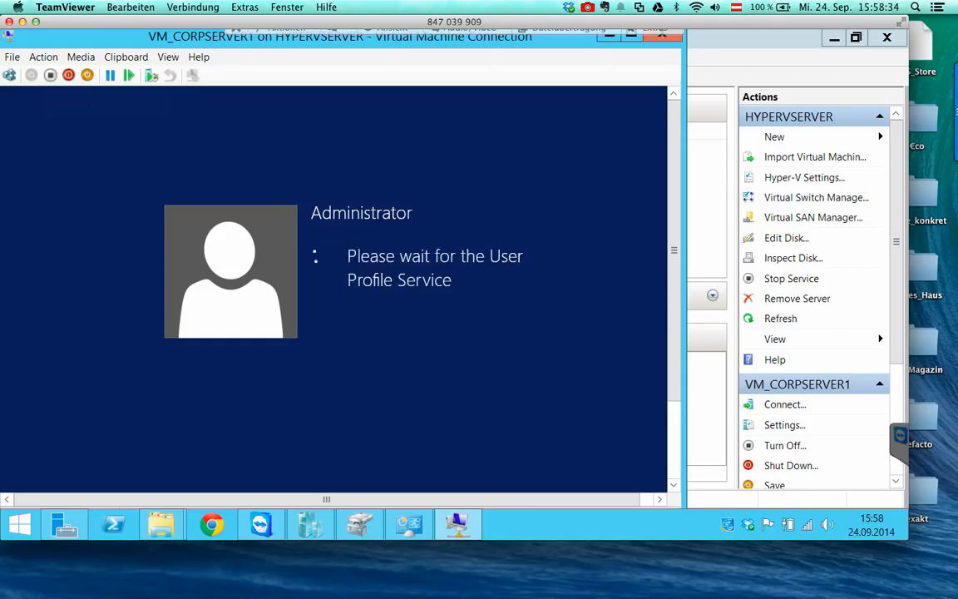